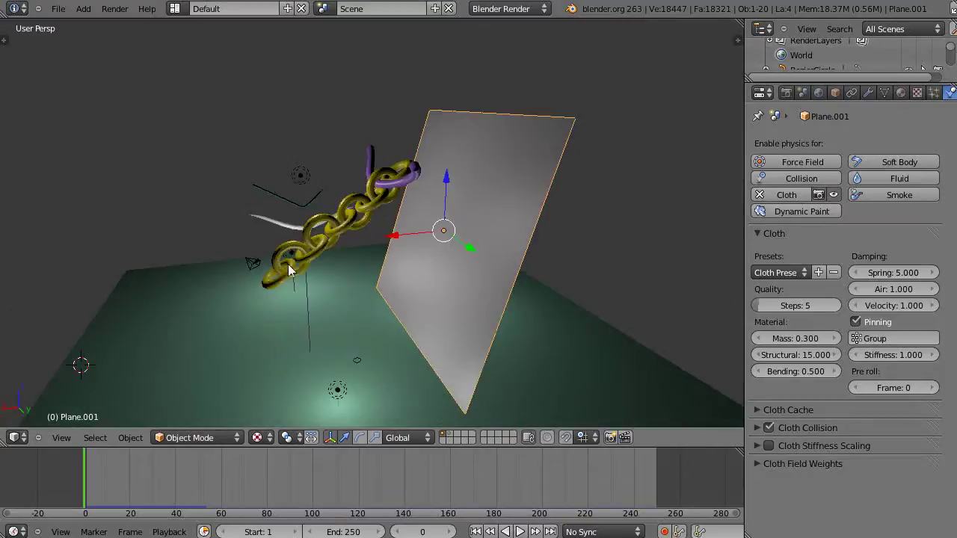
# Orbit around the cloth plane and chain, then play the animation again from near frame 0.
pyautogui.moveTo(523, 236); pyautogui.dragTo(525, 243, button='middle')
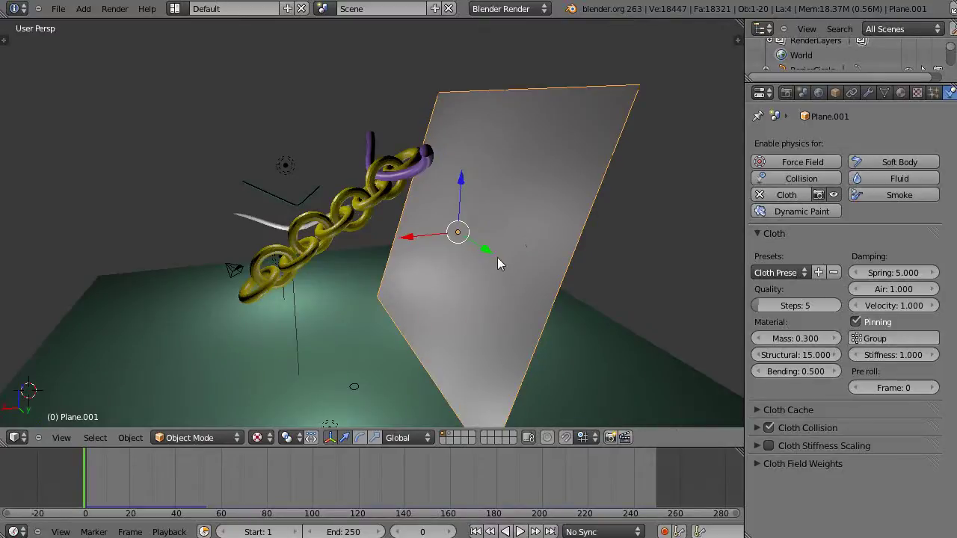
pyautogui.moveTo(505, 195); pyautogui.dragTo(489, 216, button='middle')
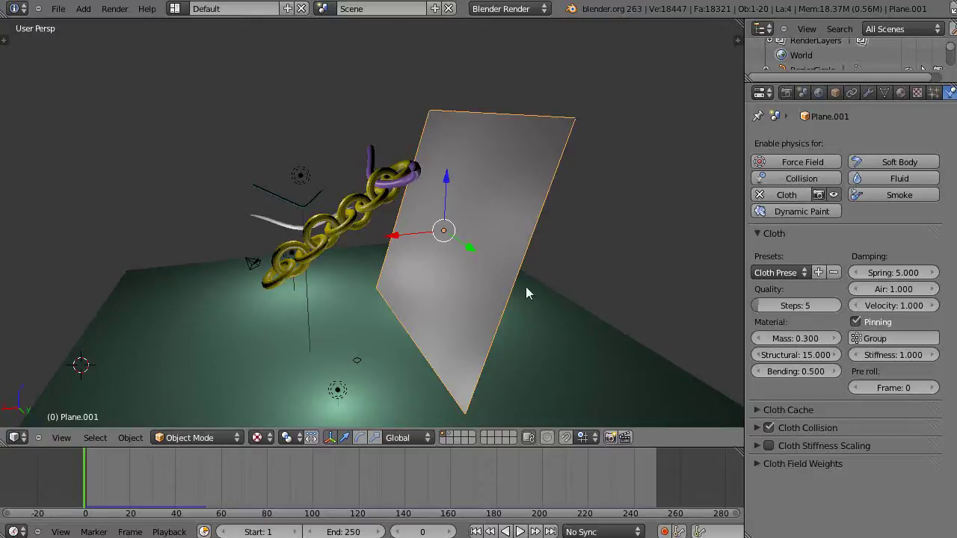
pyautogui.moveTo(526, 286); pyautogui.dragTo(526, 286, button='middle')
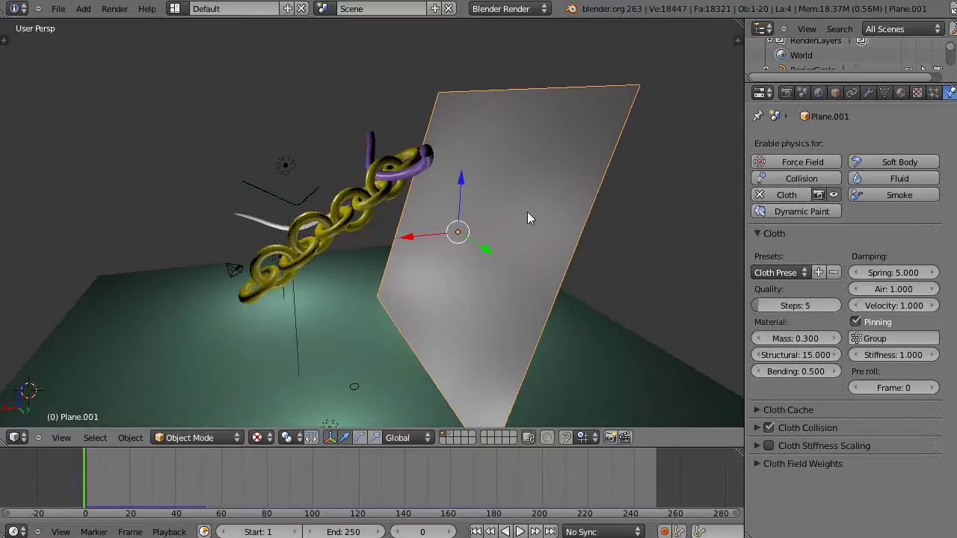
pyautogui.hotkey('alt', 'a')
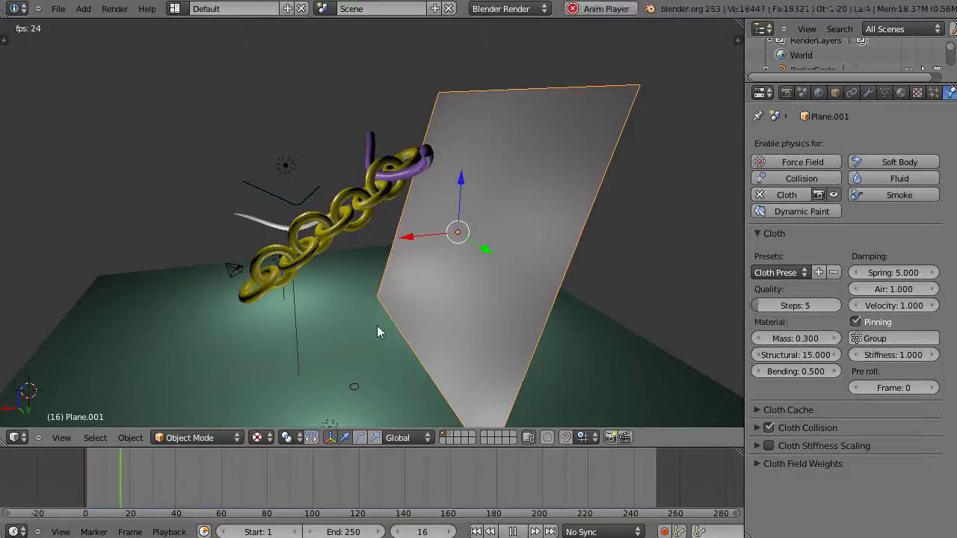
pyautogui.click(83, 482)
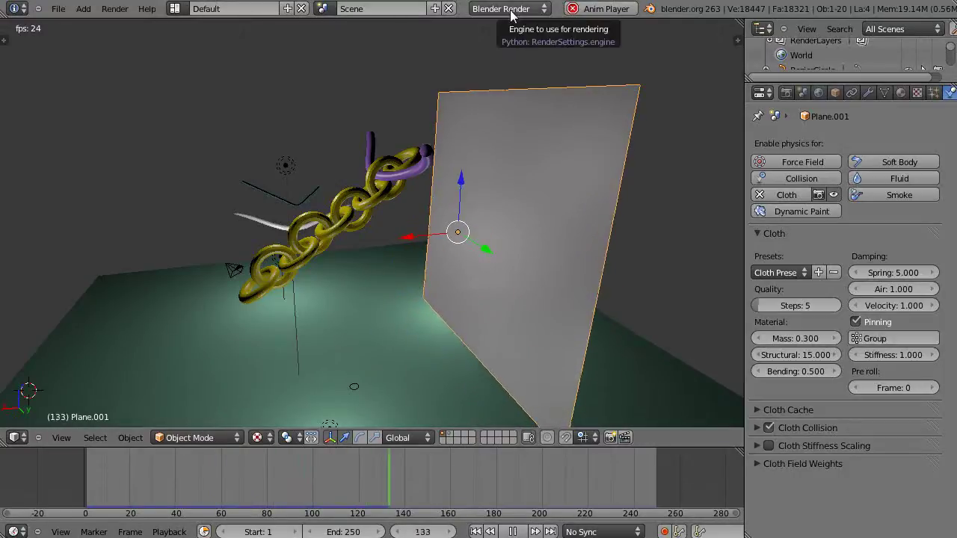
# Stop playback and move the cloth plane to the right along the X axis.
pyautogui.press('Escape')
pyautogui.scroll(-3, 429, 249)
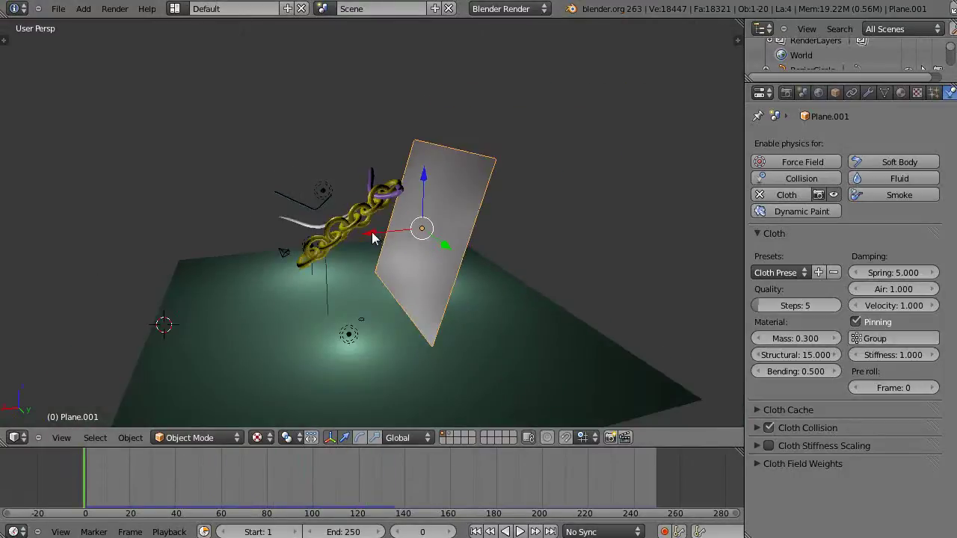
pyautogui.press('g')
pyautogui.press('x')
pyautogui.click(588, 248)
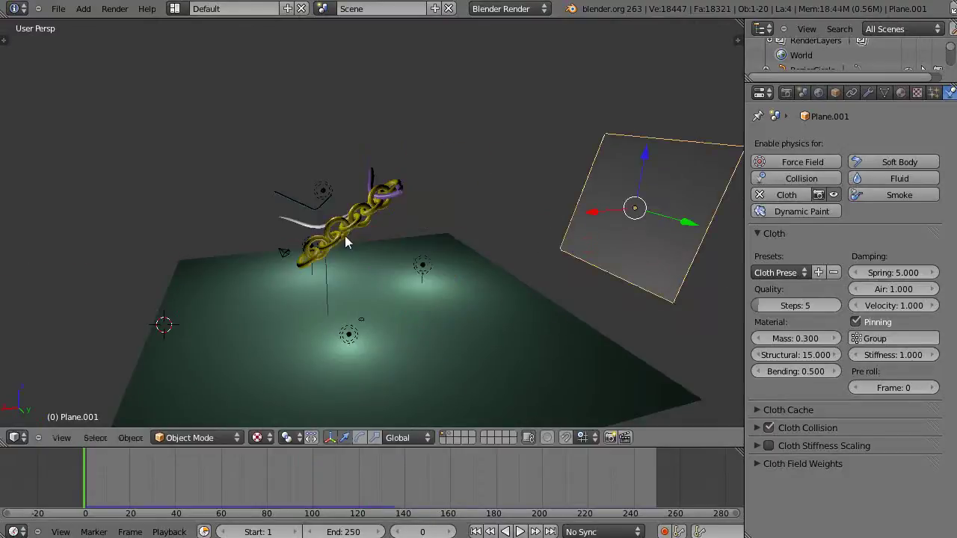
pyautogui.moveTo(349, 240); pyautogui.dragTo(373, 229, button='middle')
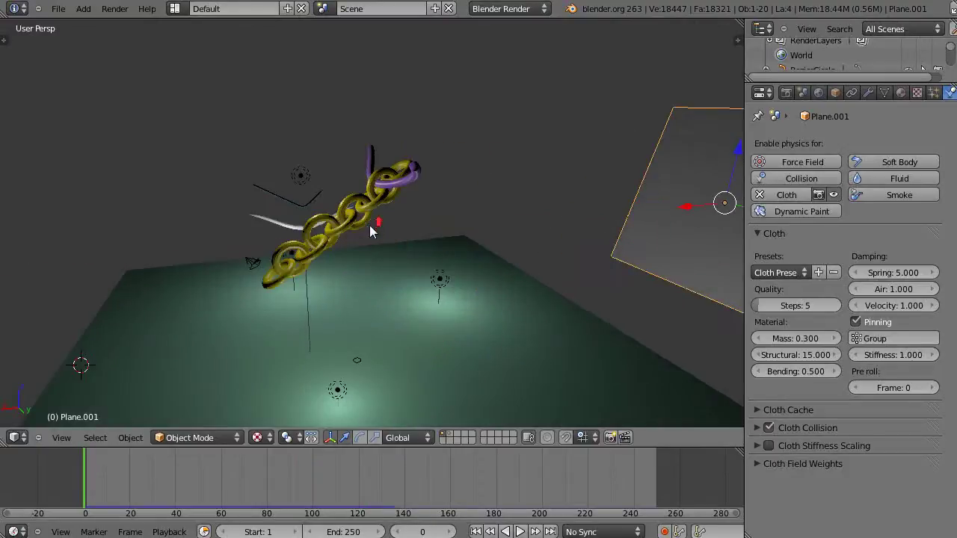
# Switch to the Blender Game engine and run the game so the chain falls, then stop it.
pyautogui.click(495, 8)
pyautogui.click(486, 40)
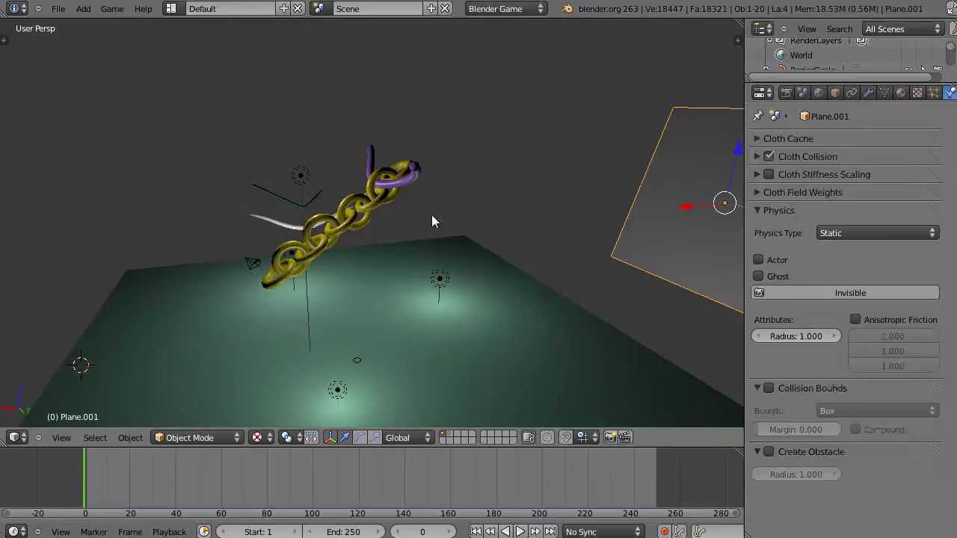
pyautogui.scroll(3, 431, 228)
pyautogui.scroll(-2, 438, 232)
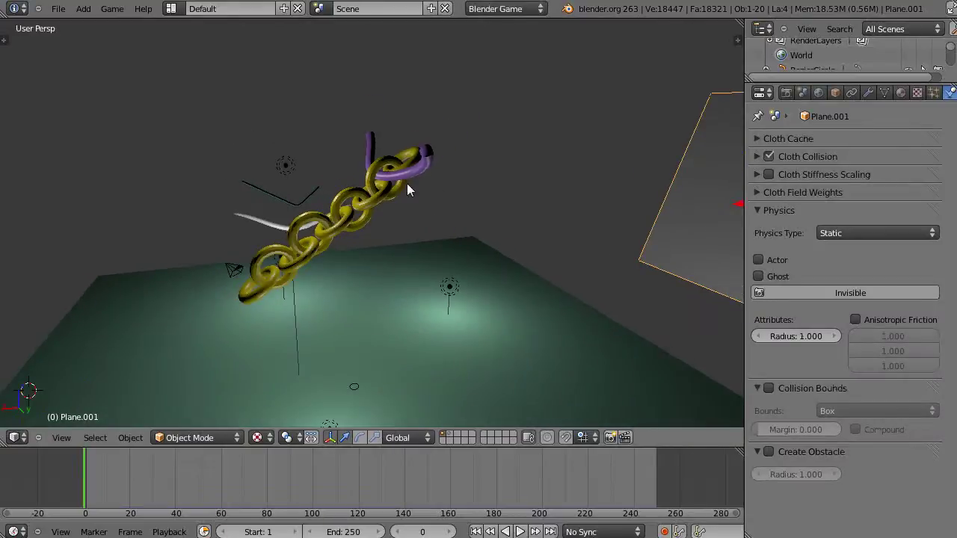
pyautogui.moveTo(424, 174); pyautogui.dragTo(378, 207, button='middle')
pyautogui.scroll(2, 378, 207)
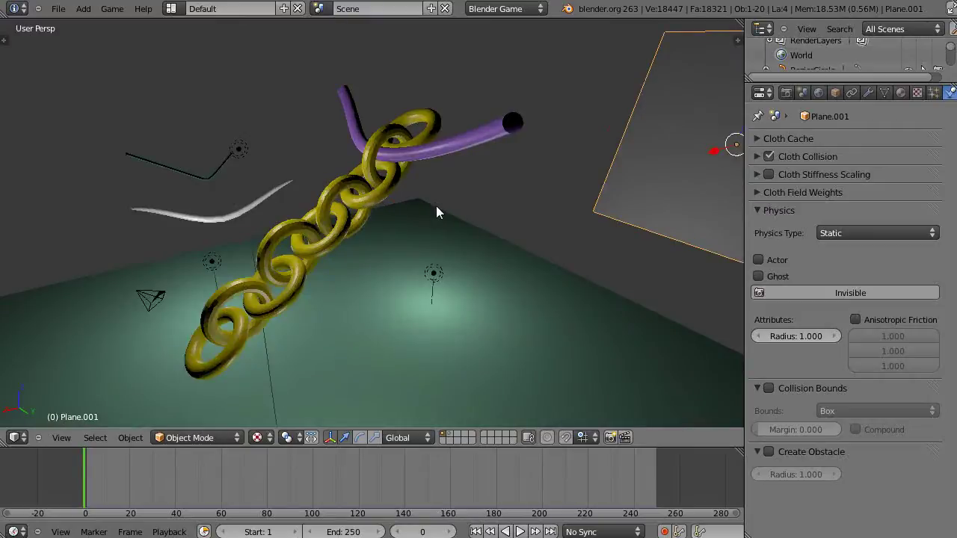
pyautogui.press('p')
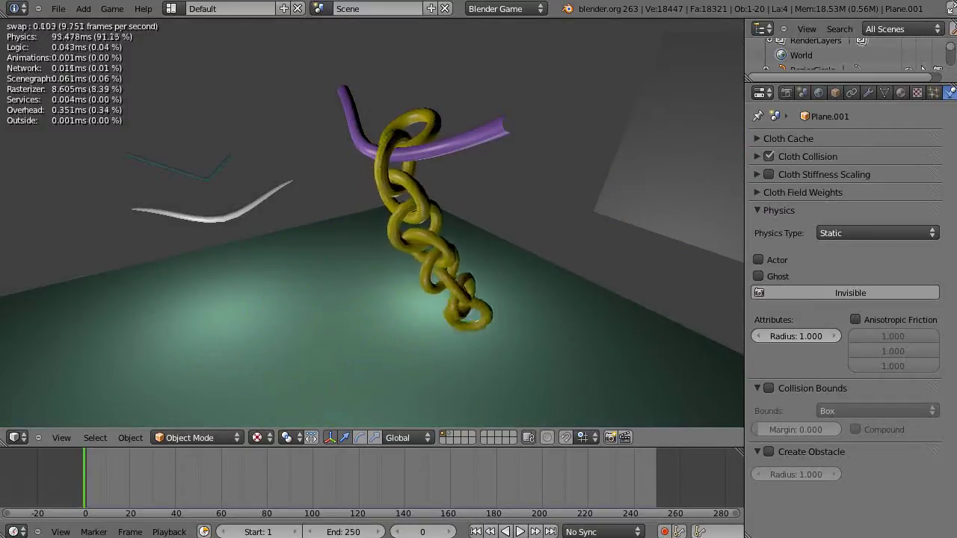
pyautogui.press('Escape')
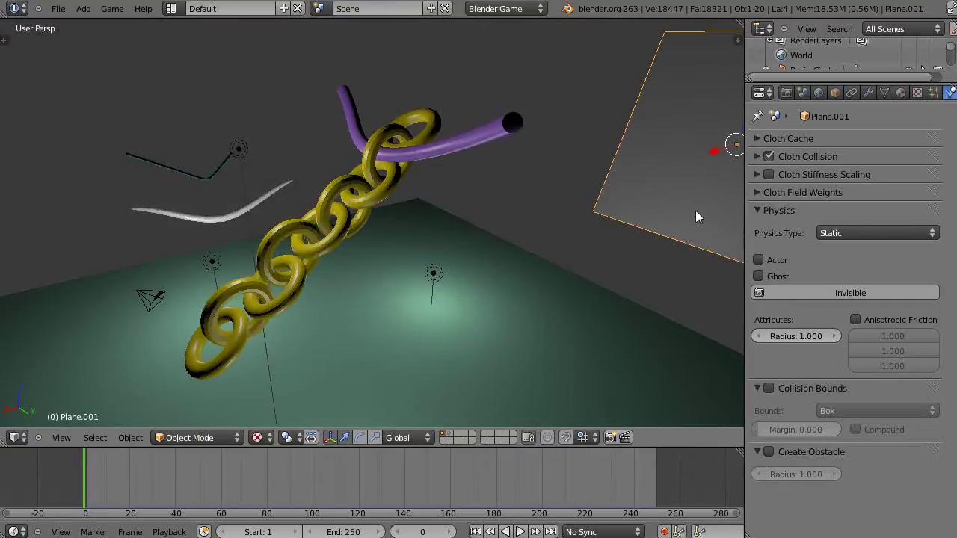
pyautogui.moveTo(695, 210); pyautogui.dragTo(649, 187, button='middle')
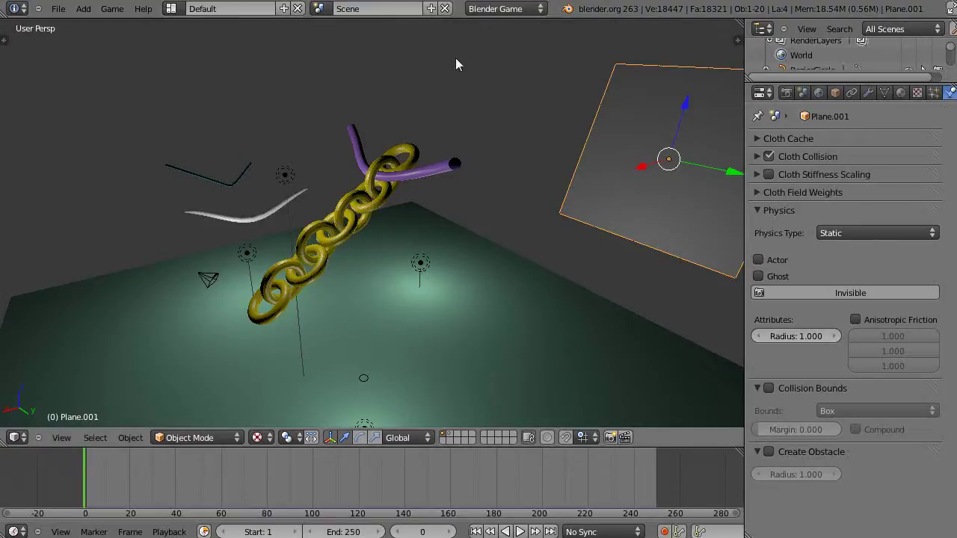
pyautogui.press('p')
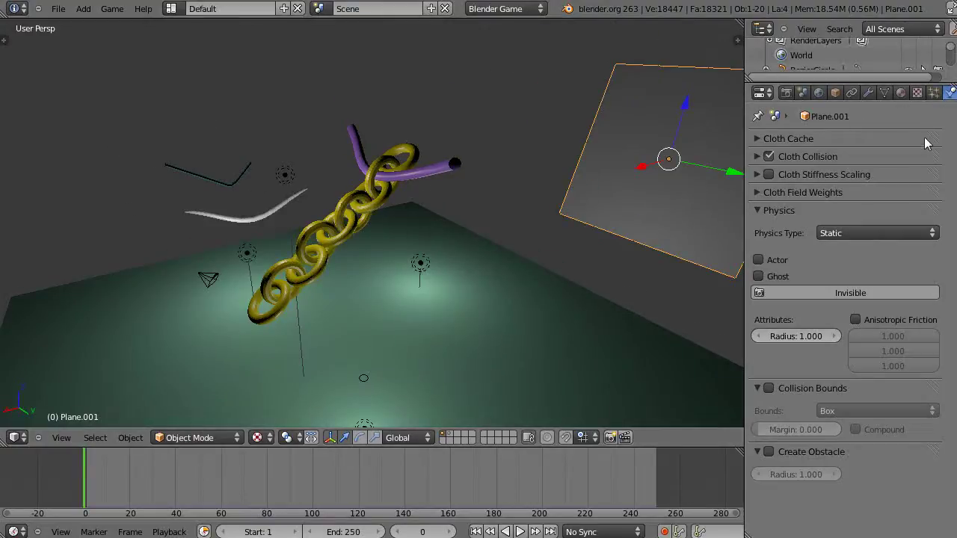
pyautogui.press('Escape')
pyautogui.click(901, 234)
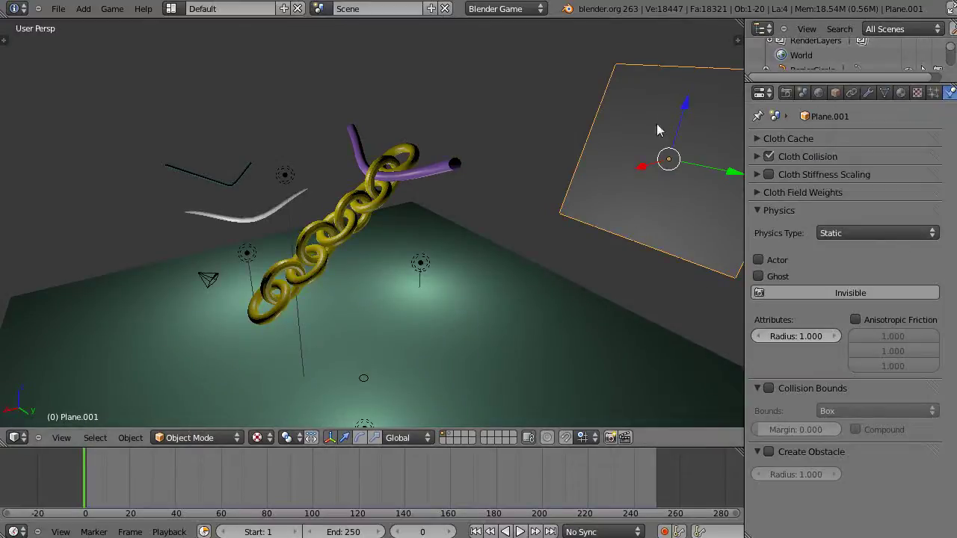
pyautogui.scroll(-4, 649, 196)
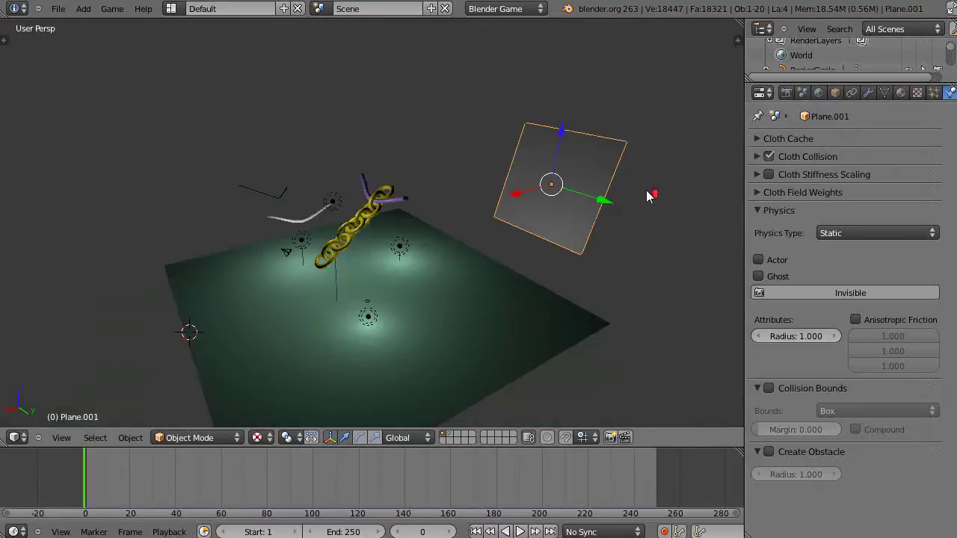
pyautogui.scroll(2, 635, 198)
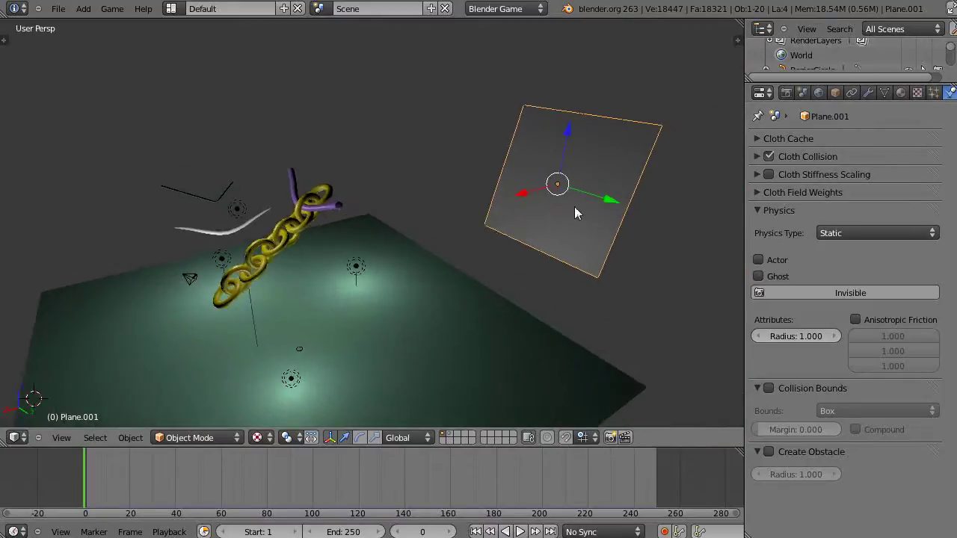
pyautogui.keyDown('shift'); pyautogui.moveTo(574, 206); pyautogui.dragTo(589, 197, button='middle'); pyautogui.keyUp('shift')
pyautogui.moveTo(418, 222); pyautogui.dragTo(433, 200, button='middle')
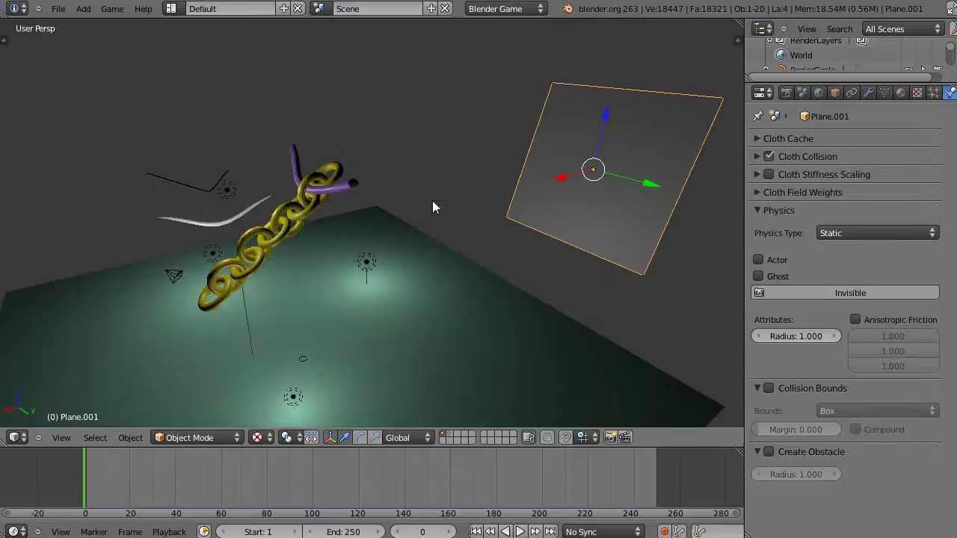
pyautogui.scroll(3, 333, 212)
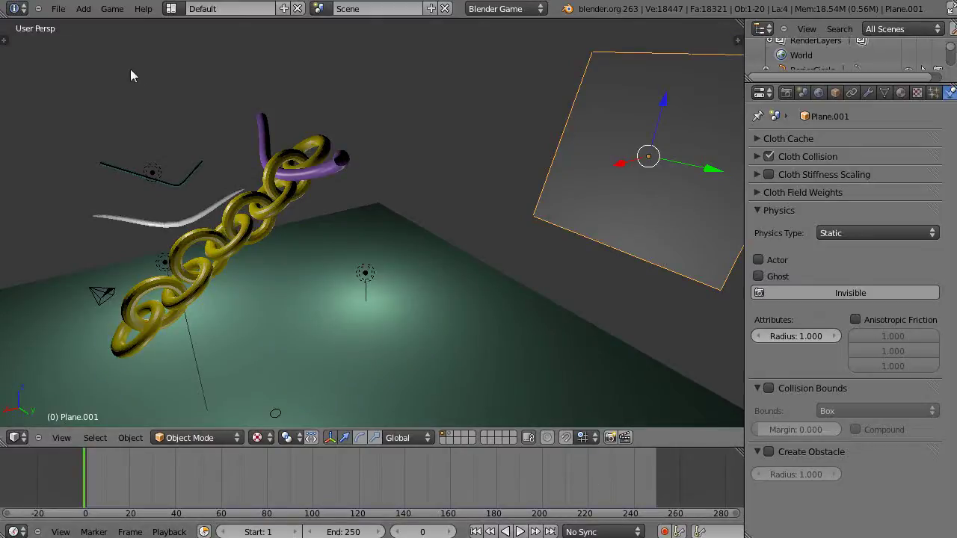
# Enable Record Animation in the Game menu.
pyautogui.click(113, 8)
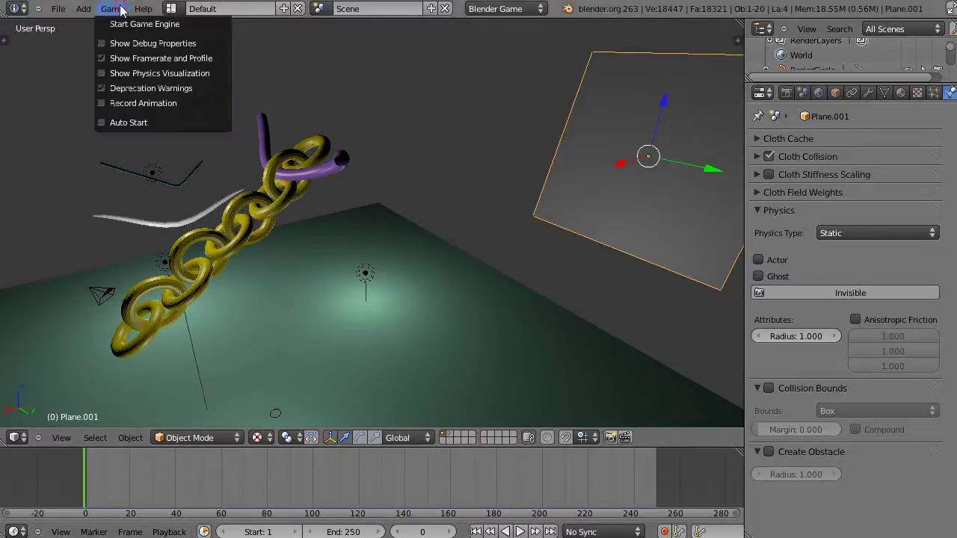
pyautogui.click(121, 100)
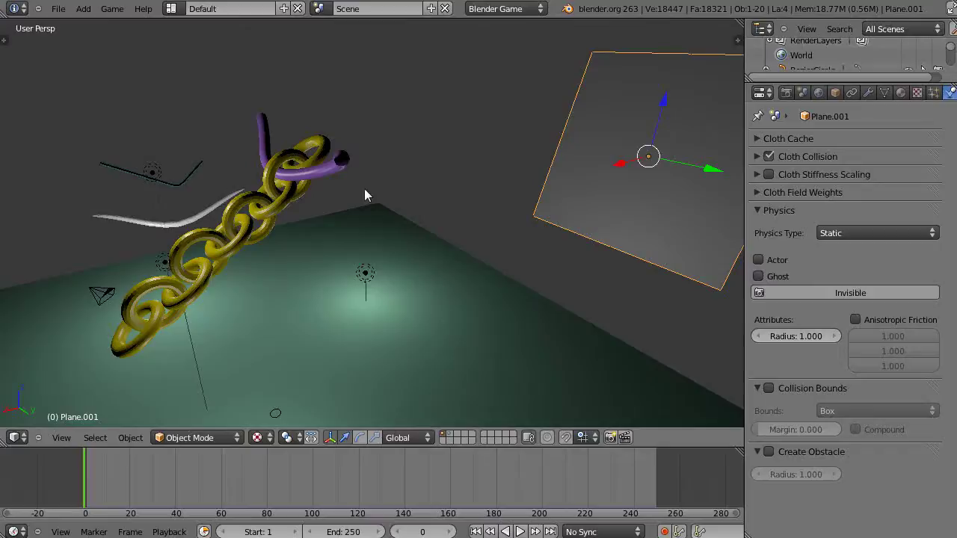
# Run the game engine so the chain swings down from the purple hook, then stop it.
pyautogui.moveTo(398, 190); pyautogui.dragTo(409, 207, button='middle')
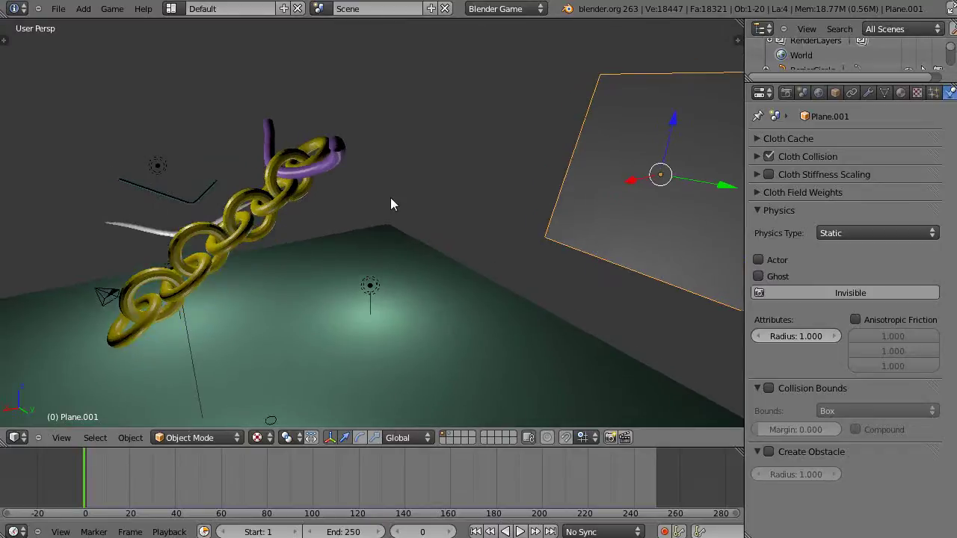
pyautogui.press('p')
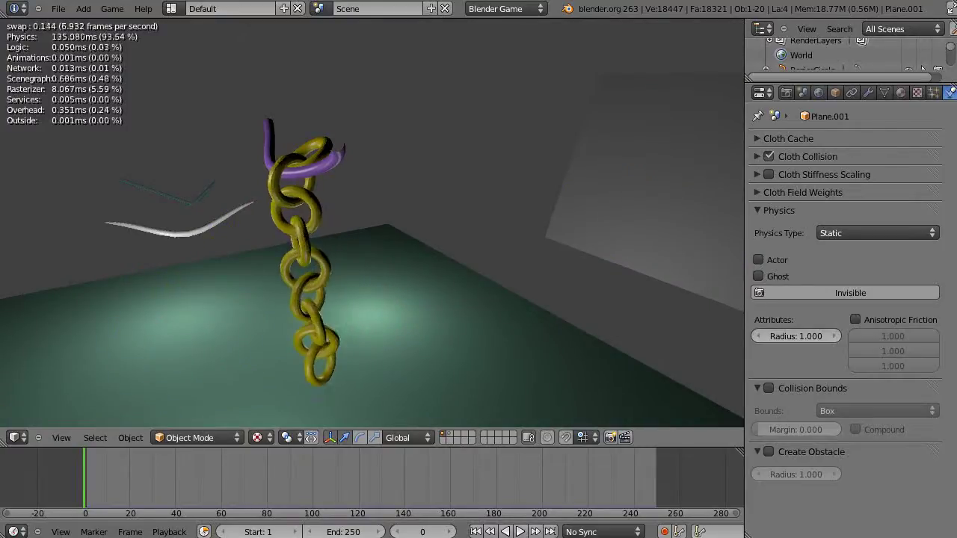
pyautogui.press('Escape')
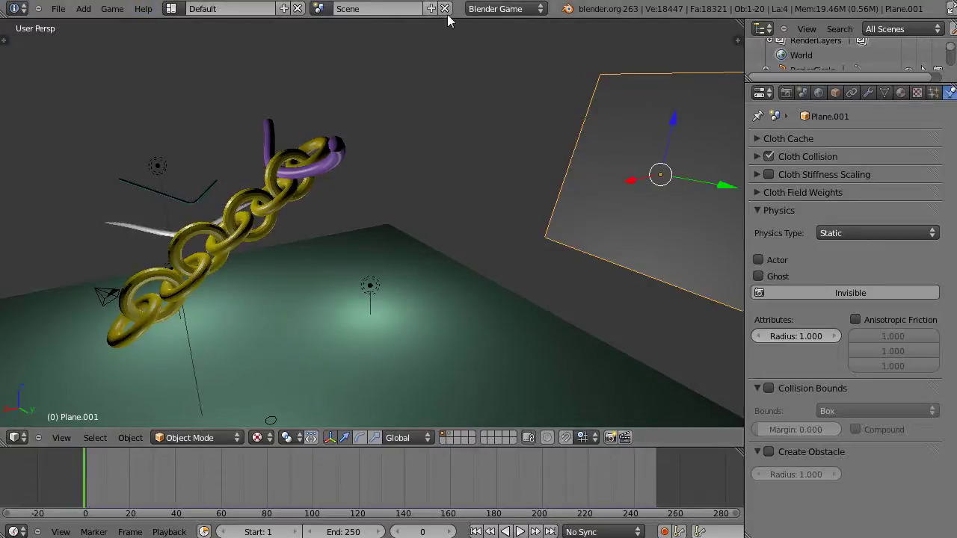
# Switch back to the Blender Render engine and select chain link Torus.006.
pyautogui.click(540, 10)
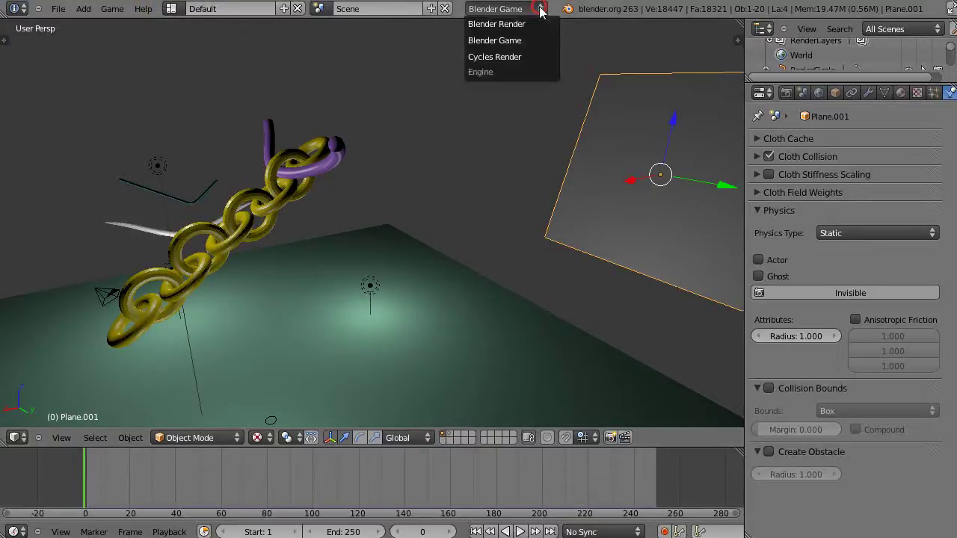
pyautogui.click(508, 27)
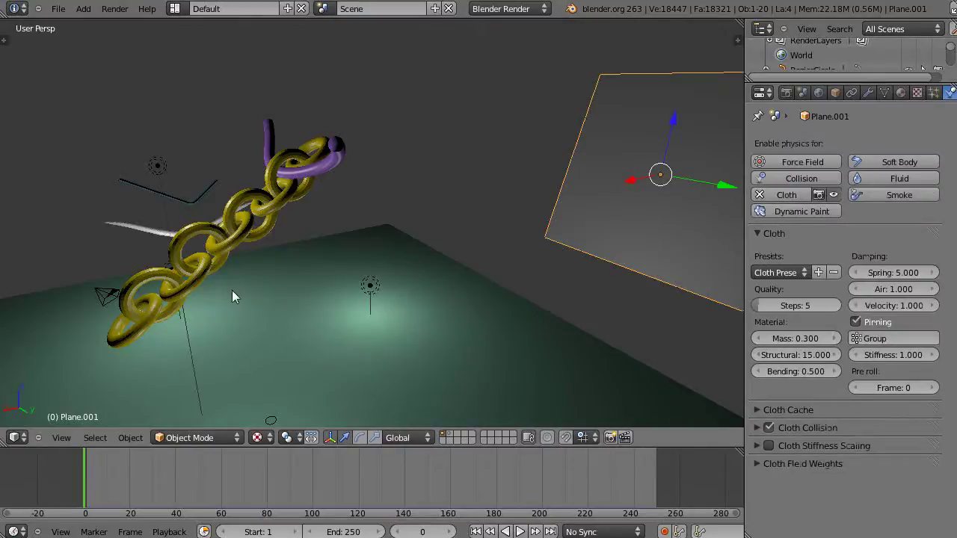
pyautogui.rightClick(246, 191)
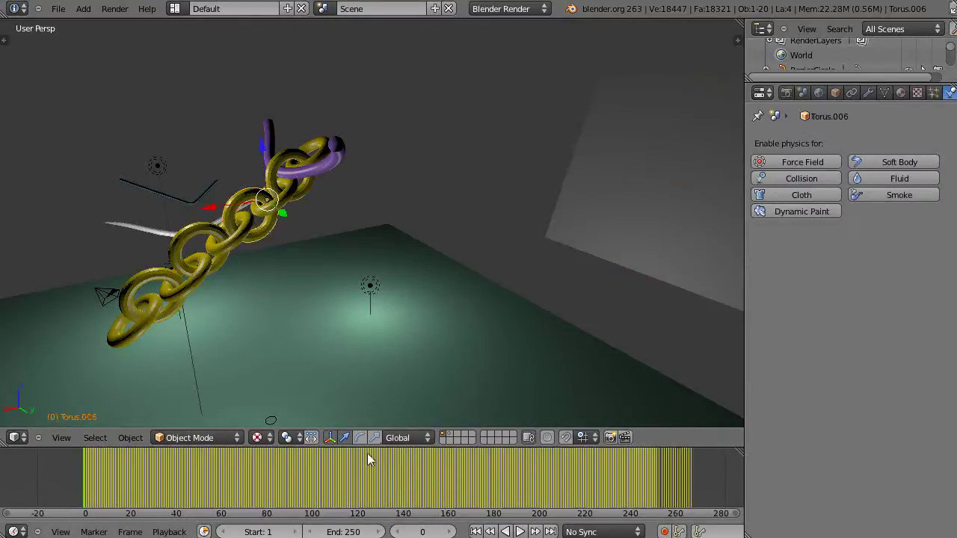
pyautogui.scroll(-4, 382, 490)
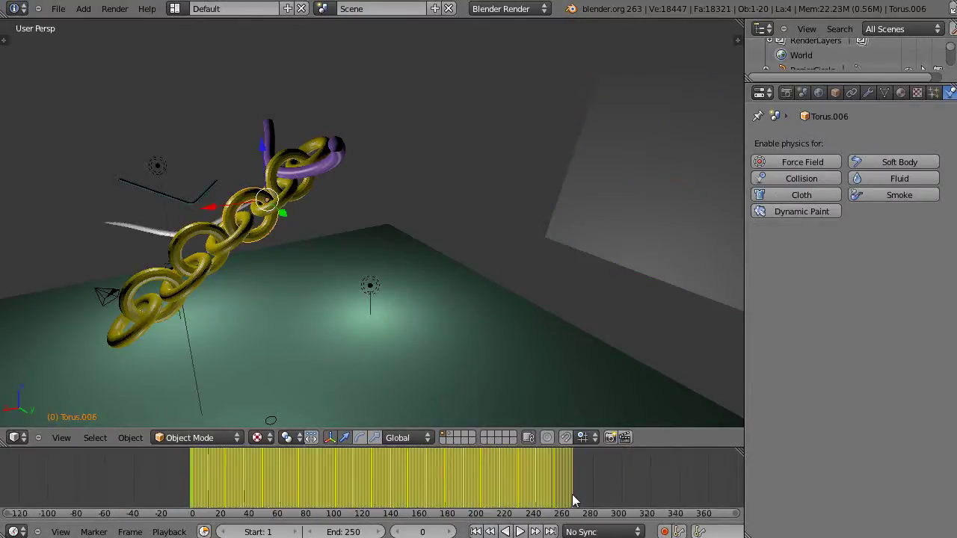
# Inspect chain links Torus.002, Torus.001, Torus.005, Torus.008 and the NurbsPath, then select Plane.001.
pyautogui.rightClick(209, 268)
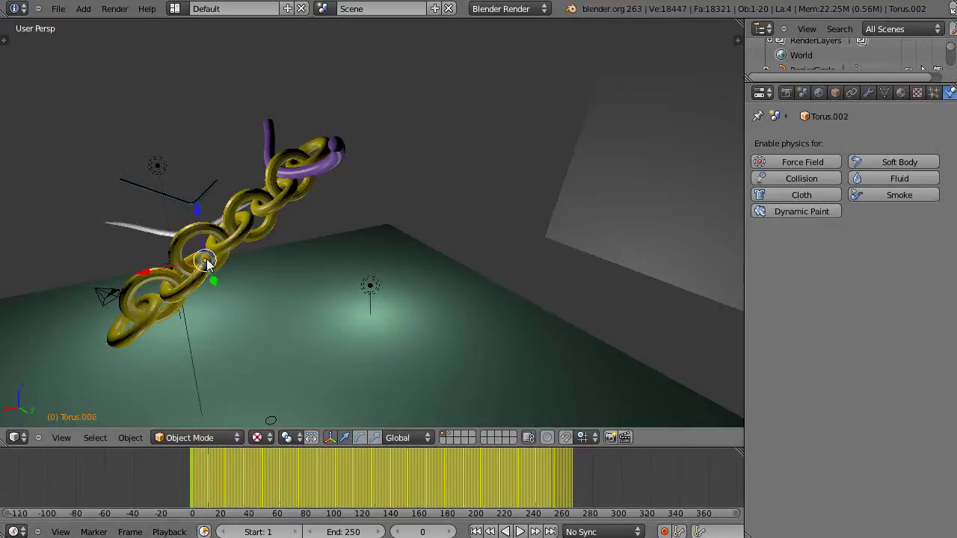
pyautogui.rightClick(139, 322)
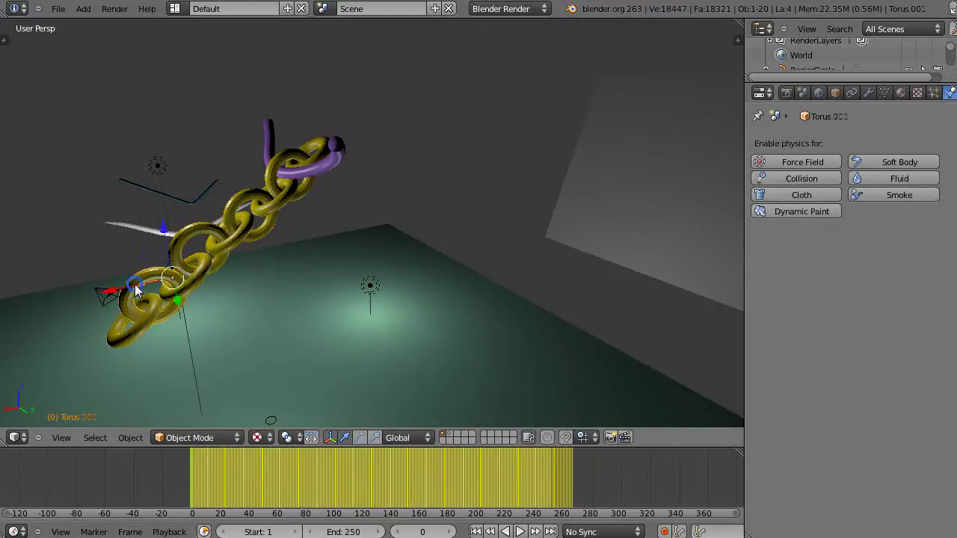
pyautogui.rightClick(247, 224)
pyautogui.rightClick(291, 172)
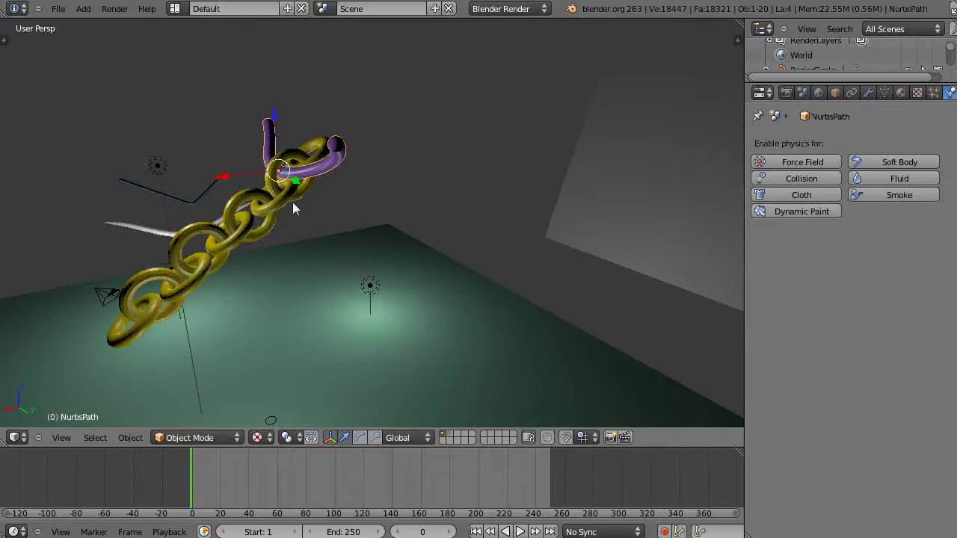
pyautogui.rightClick(284, 203)
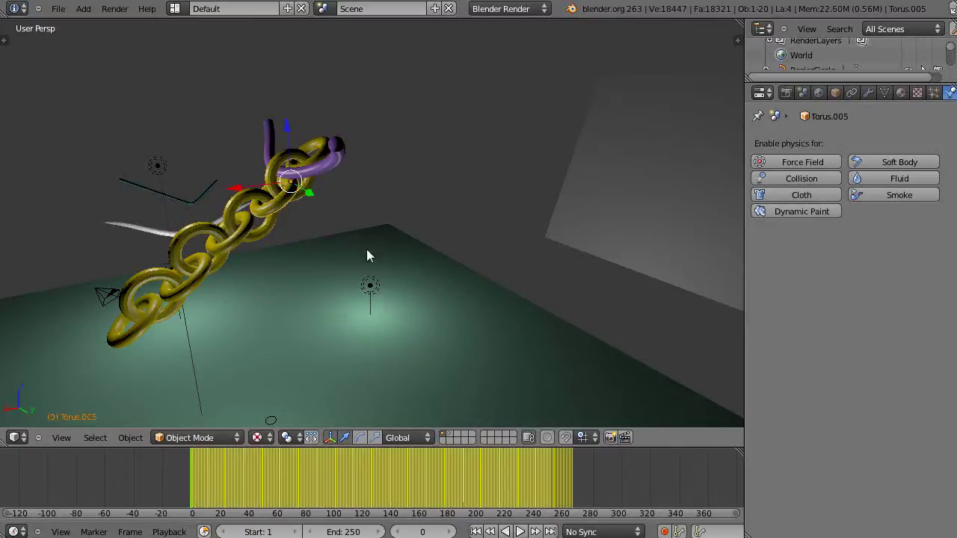
pyautogui.rightClick(322, 144)
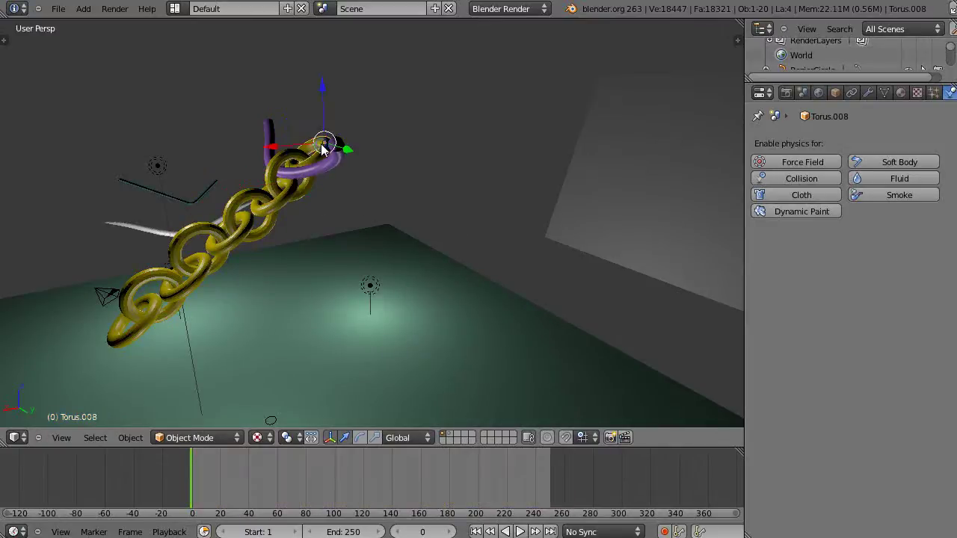
pyautogui.rightClick(278, 204)
pyautogui.scroll(-3, 351, 234)
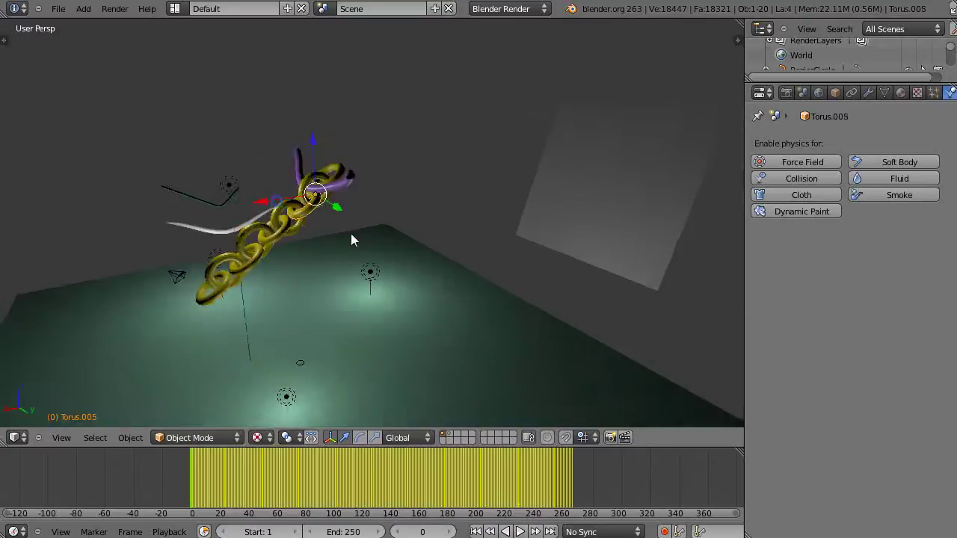
pyautogui.rightClick(573, 196)
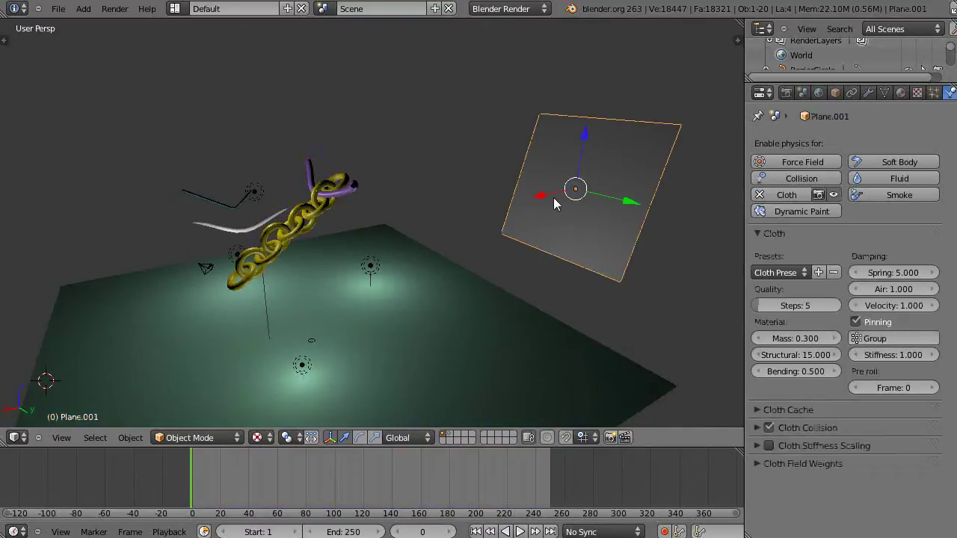
# Move the cloth plane along X to sit beside the chain.
pyautogui.press('g')
pyautogui.press('x')
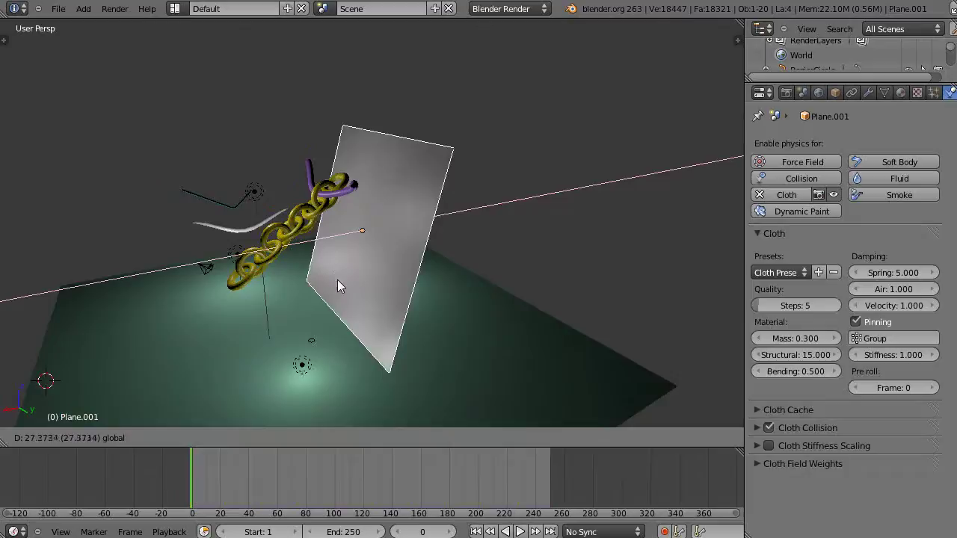
pyautogui.click(328, 283)
pyautogui.moveTo(383, 309); pyautogui.dragTo(214, 240, button='middle')
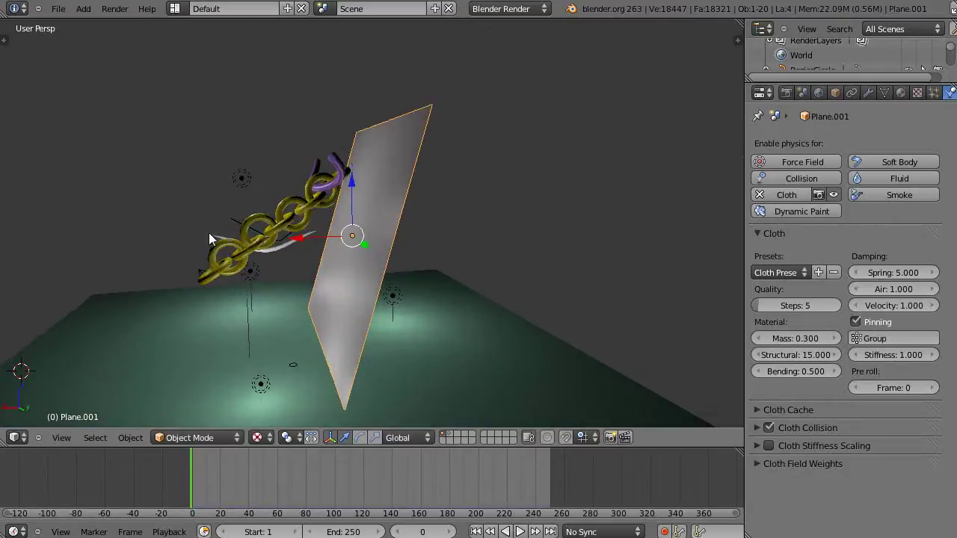
pyautogui.moveTo(476, 265); pyautogui.dragTo(397, 300, button='middle')
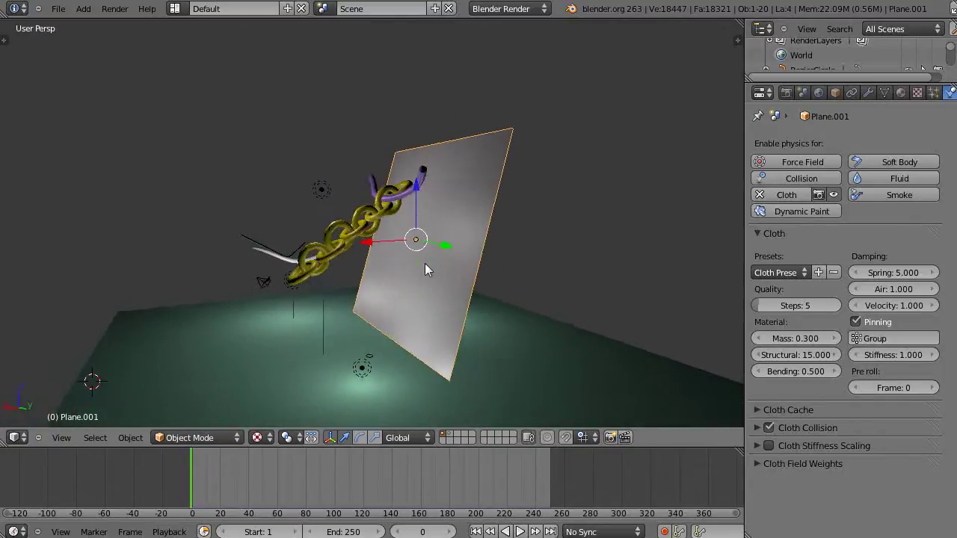
pyautogui.moveTo(424, 270); pyautogui.dragTo(416, 279, button='middle')
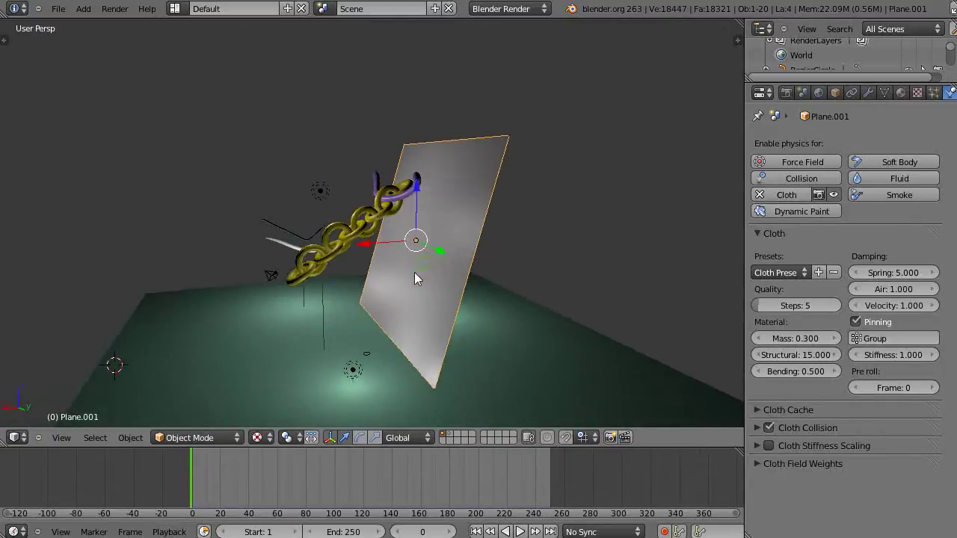
# Select chain link Torus.002 and play the simulation twice, then select Plane.001.
pyautogui.rightClick(336, 241)
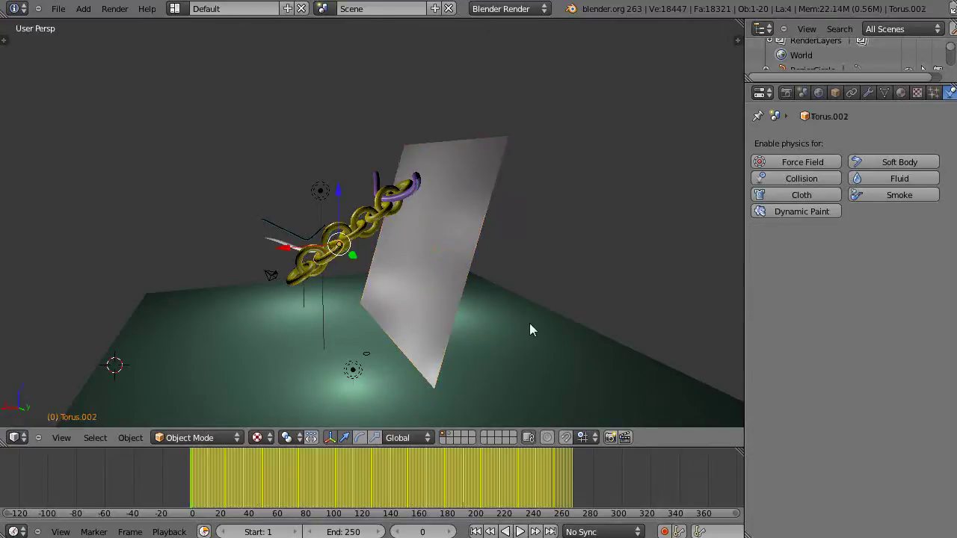
pyautogui.hotkey('alt', 'a')
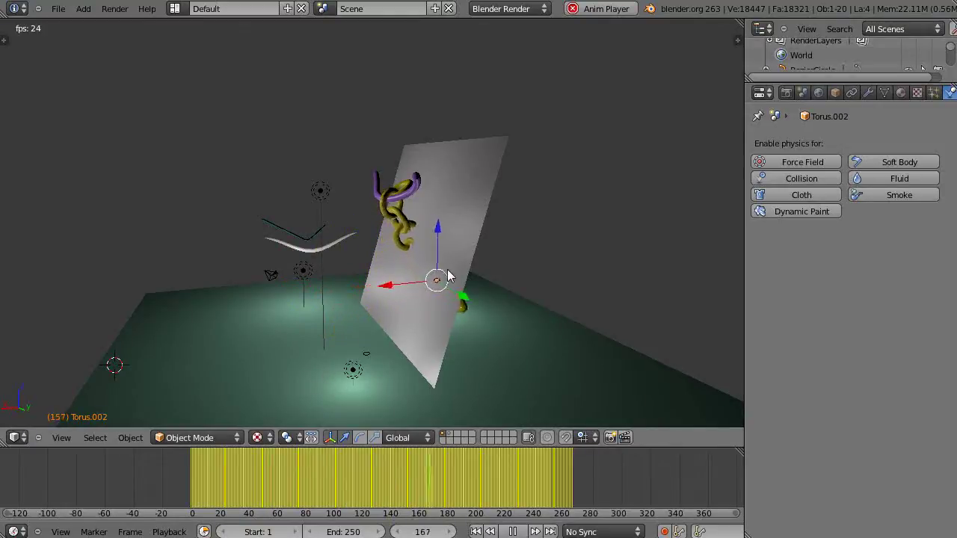
pyautogui.press('Escape')
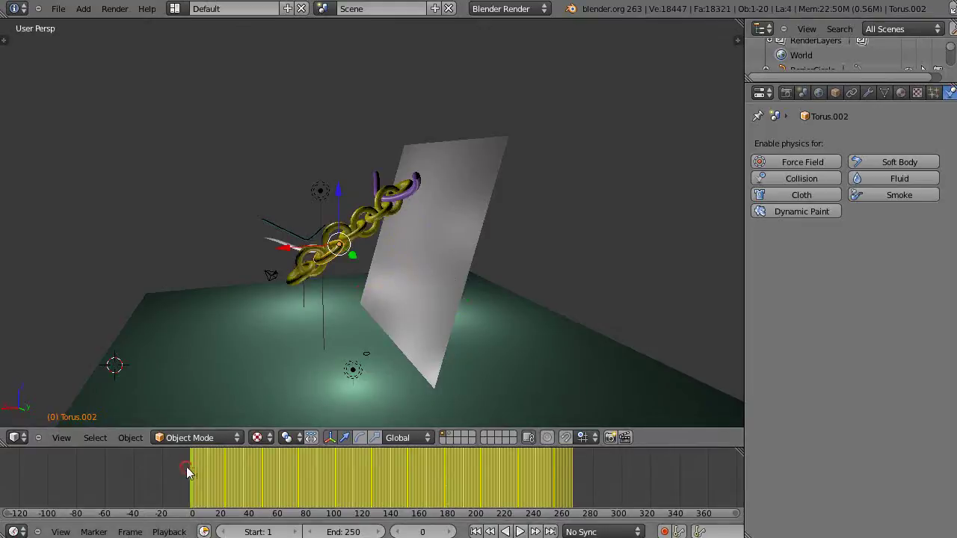
pyautogui.scroll(-1, 195, 475)
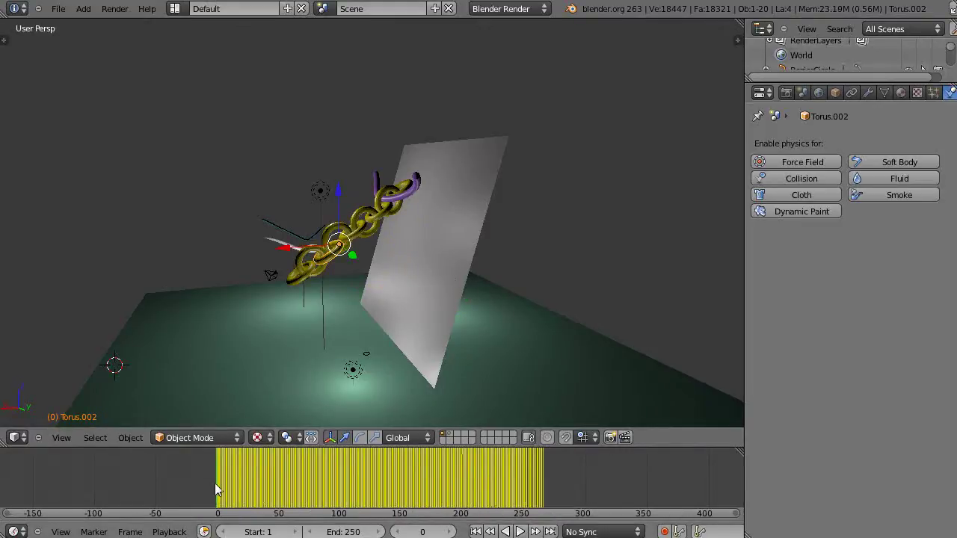
pyautogui.hotkey('alt', 'a')
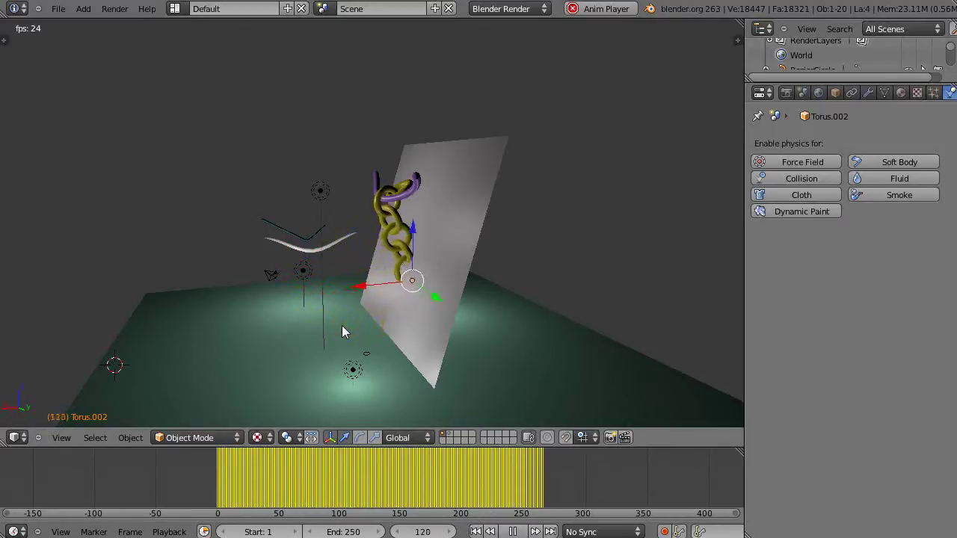
pyautogui.press('Escape')
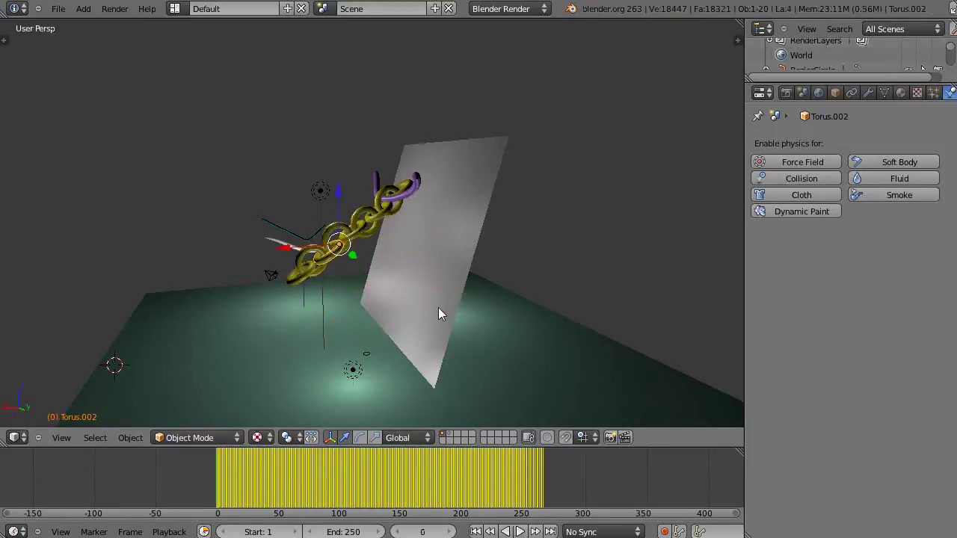
pyautogui.rightClick(416, 210)
# Shift the cloth plane along X, then lower it along Z.
pyautogui.press('g')
pyautogui.press('x')
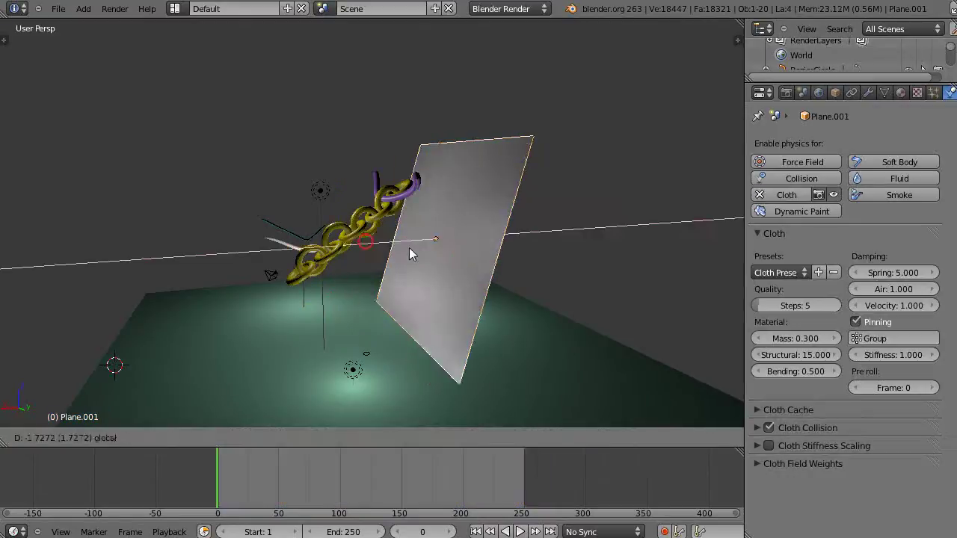
pyautogui.click(424, 256)
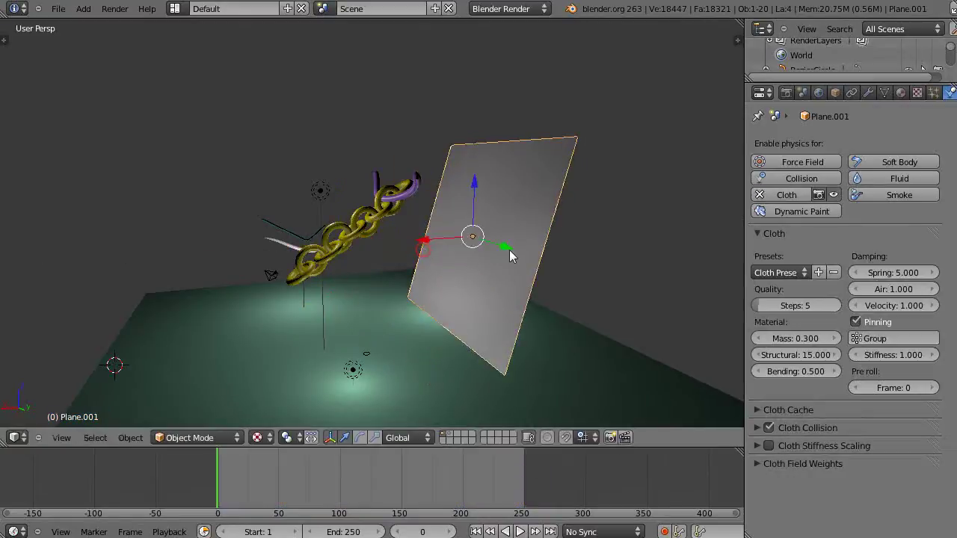
pyautogui.press('g')
pyautogui.press('z')
pyautogui.click(473, 195)
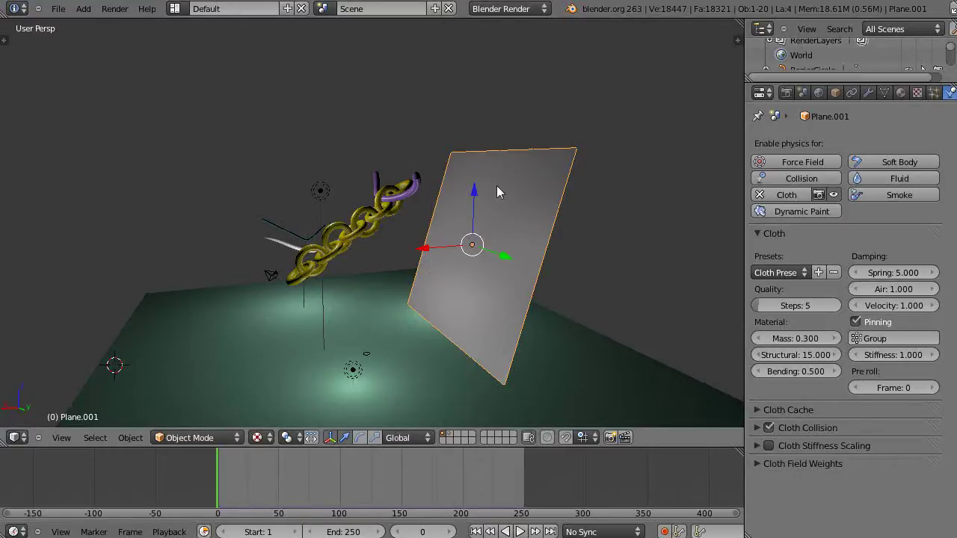
# Tilt the cloth plane about 21° around global Y and play the simulation.
pyautogui.press('r')
pyautogui.press('x')
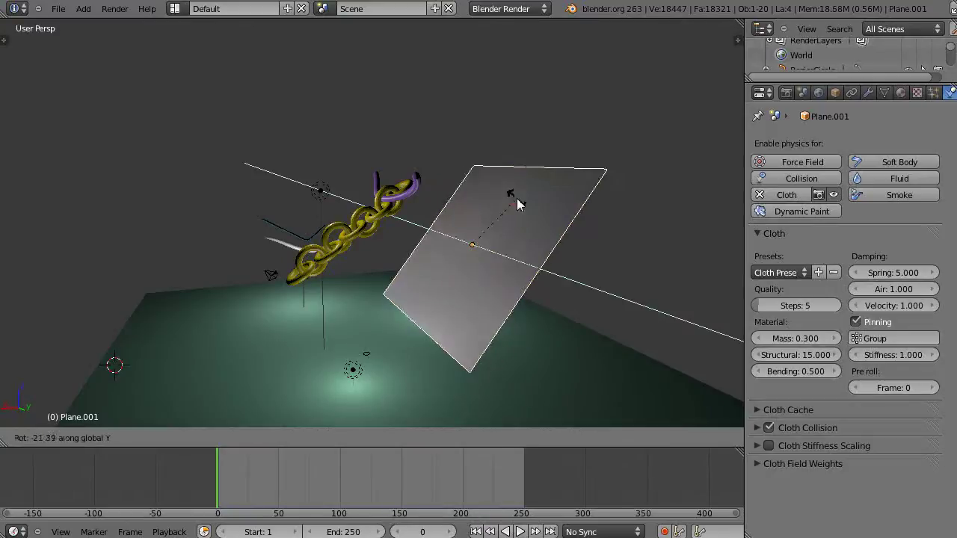
pyautogui.click(471, 236)
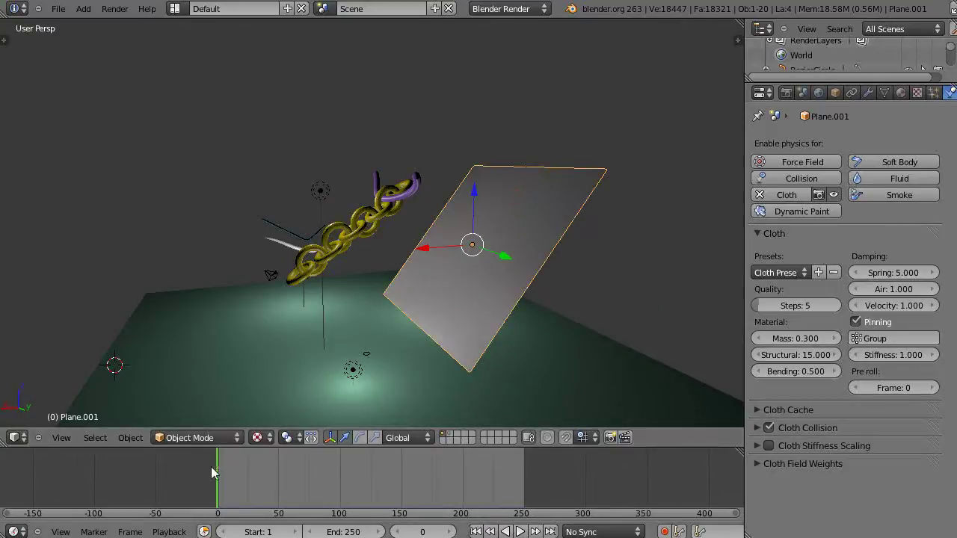
pyautogui.hotkey('alt', 'a')
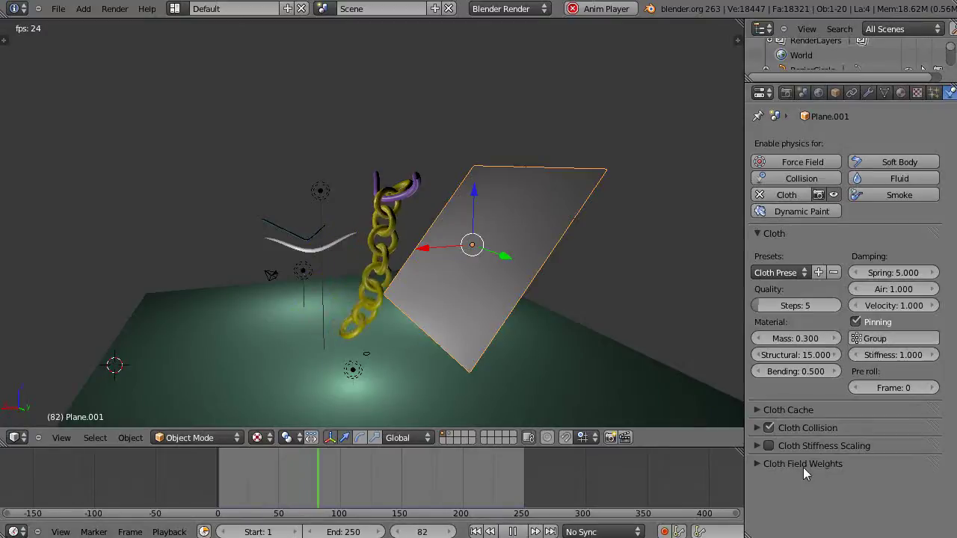
# Expand Cloth Cache, bake the plane's cloth for frames 1–250, and play it back.
pyautogui.click(757, 410)
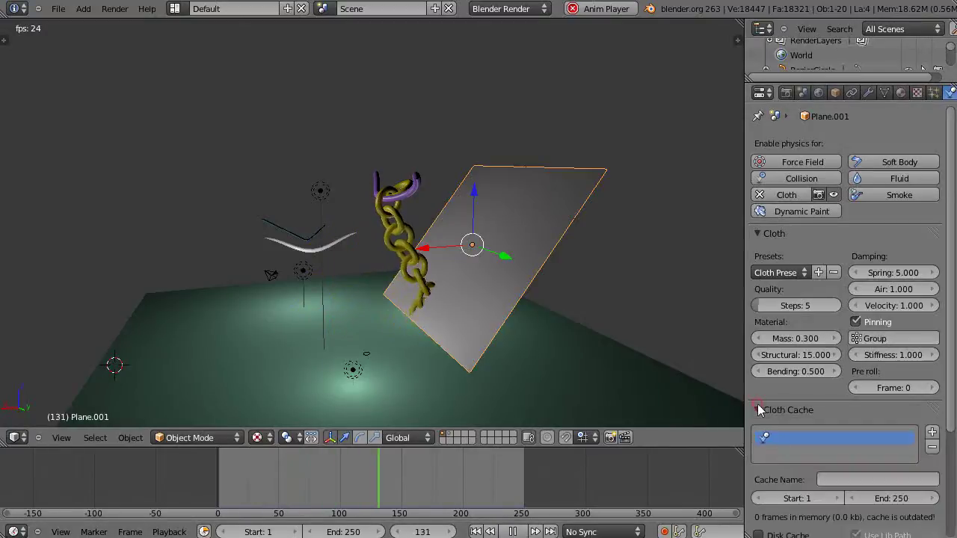
pyautogui.scroll(-4, 768, 417)
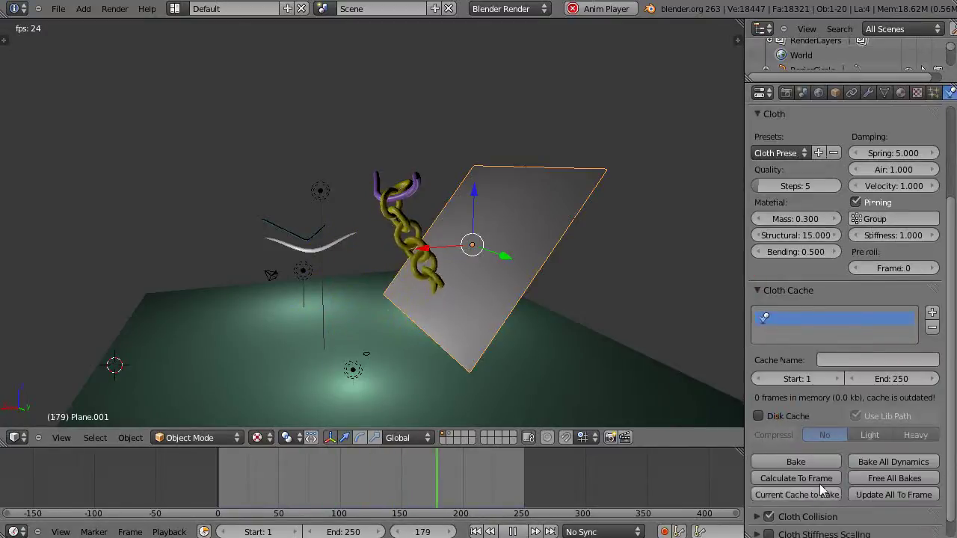
pyautogui.scroll(-1, 820, 484)
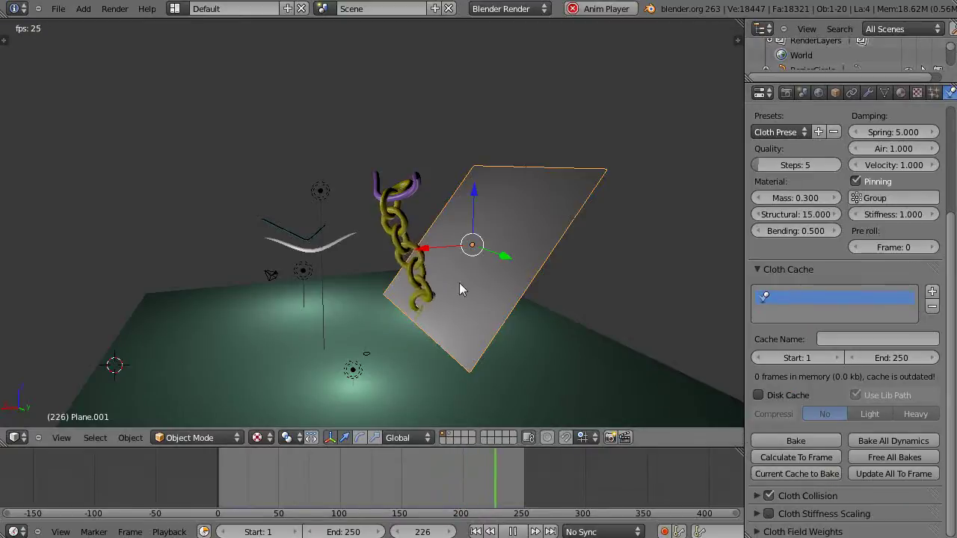
pyautogui.press('Escape')
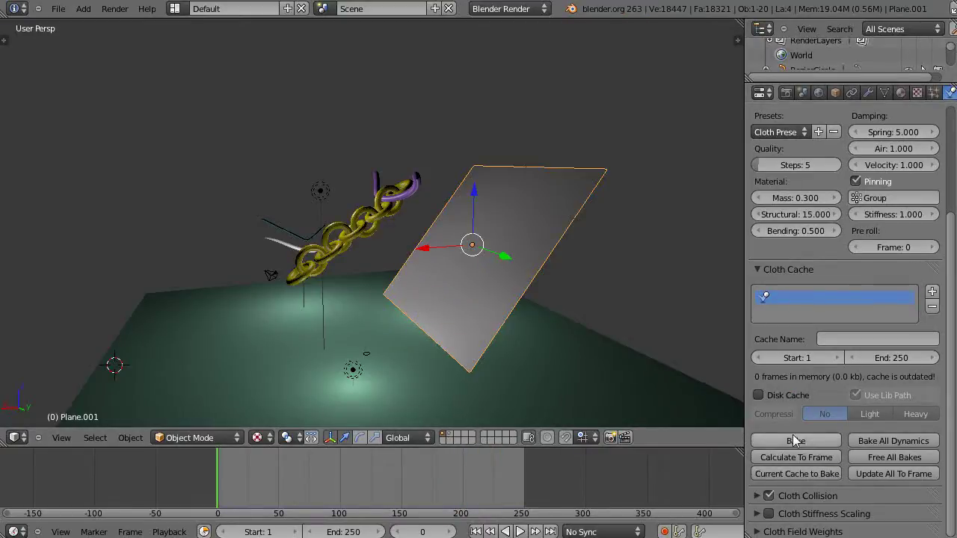
pyautogui.click(794, 439)
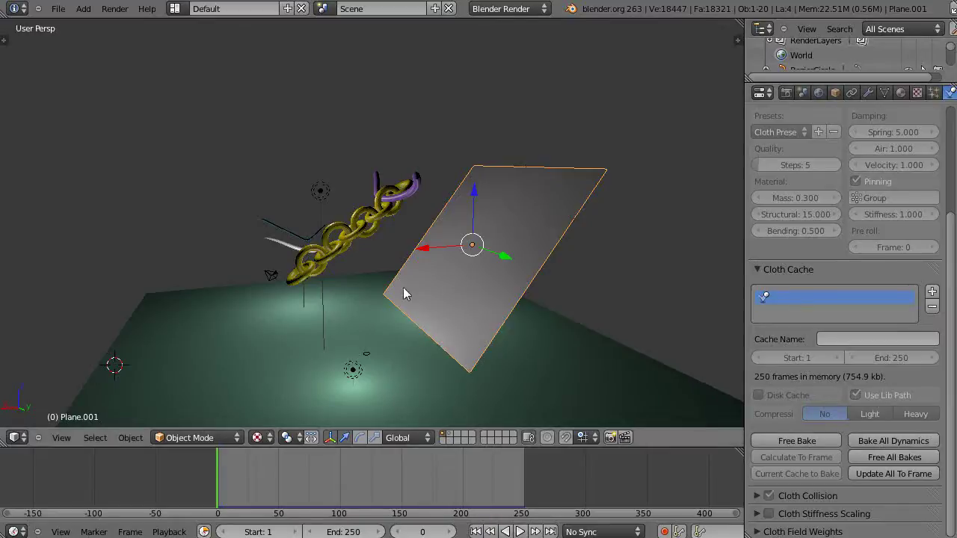
pyautogui.hotkey('alt', 'a')
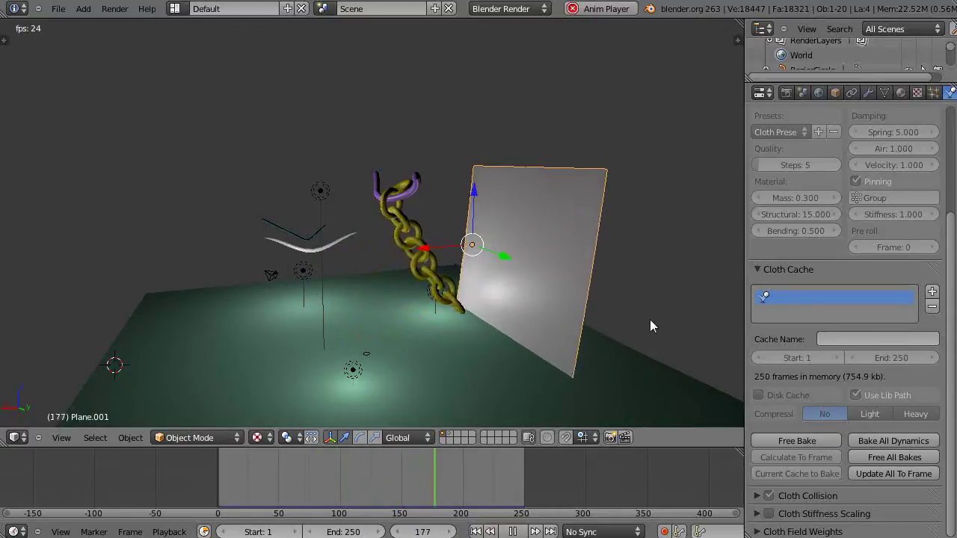
pyautogui.press('Escape')
# Raise the cloth plane and slide it left, then preview the animation.
pyautogui.moveTo(474, 196); pyautogui.dragTo(459, 154)
pyautogui.moveTo(423, 211); pyautogui.dragTo(368, 231)
pyautogui.hotkey('alt', 'a')
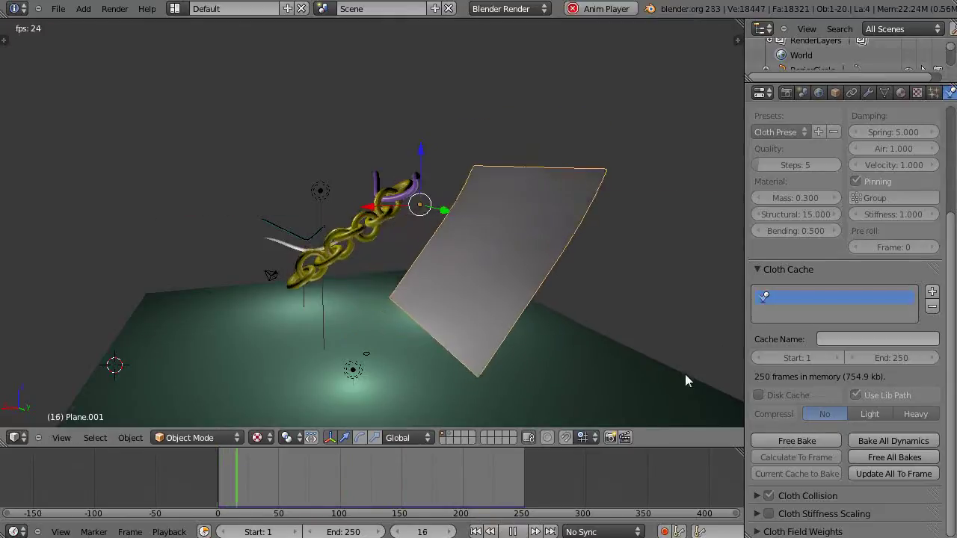
pyautogui.press('Escape')
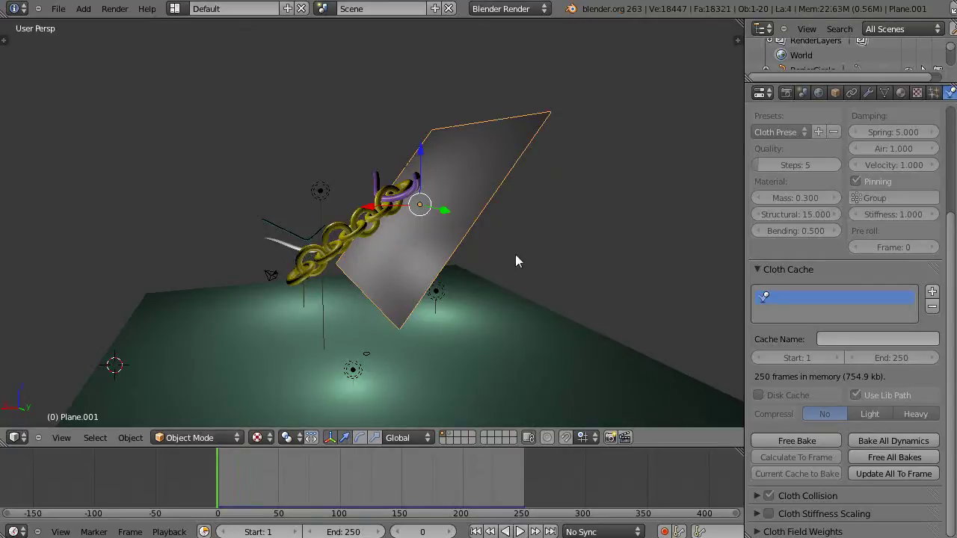
# Free the old cloth bake and replay the simulation with the moved plane.
pyautogui.click(798, 440)
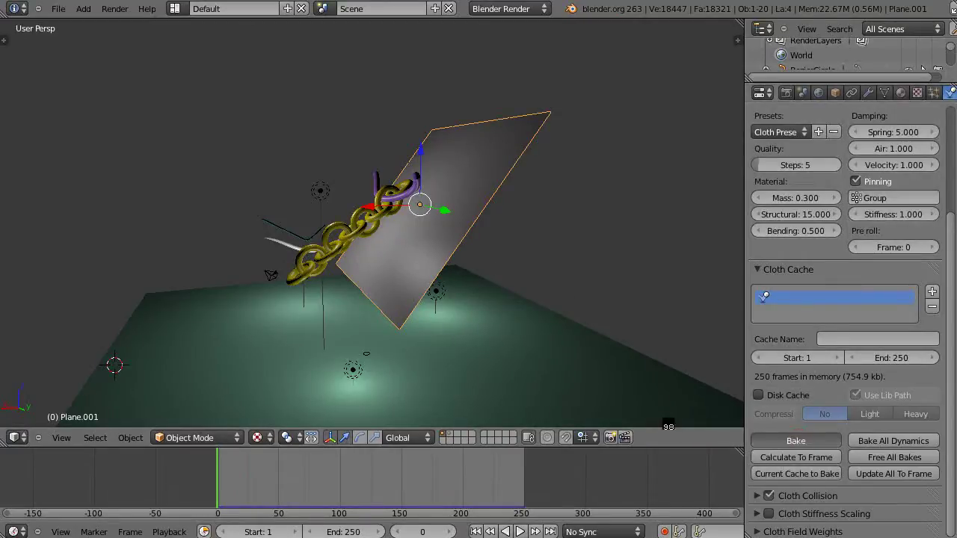
pyautogui.hotkey('alt', 'a')
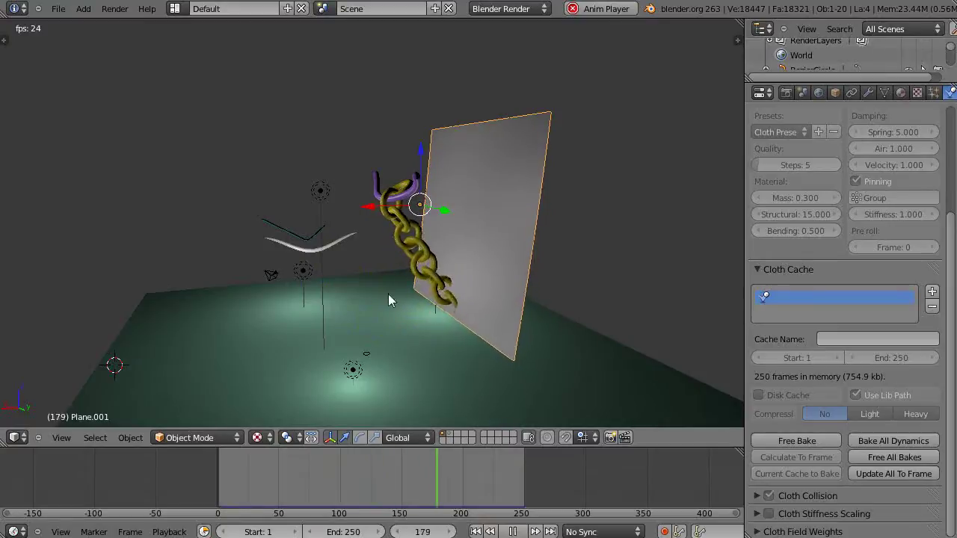
pyautogui.press('Escape')
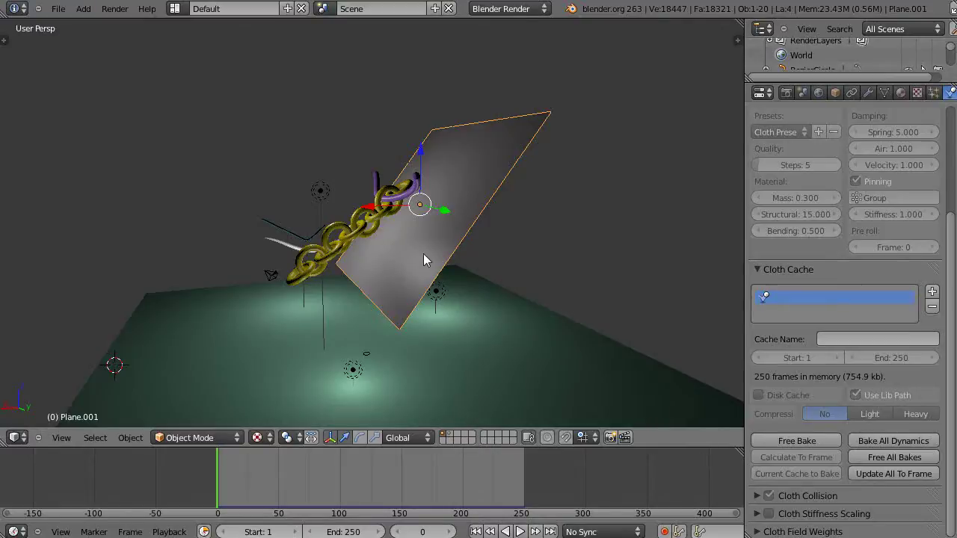
# Lower the cloth plane, scale it down, and slide it left toward the chain.
pyautogui.moveTo(420, 152); pyautogui.dragTo(422, 183)
pyautogui.press('s')
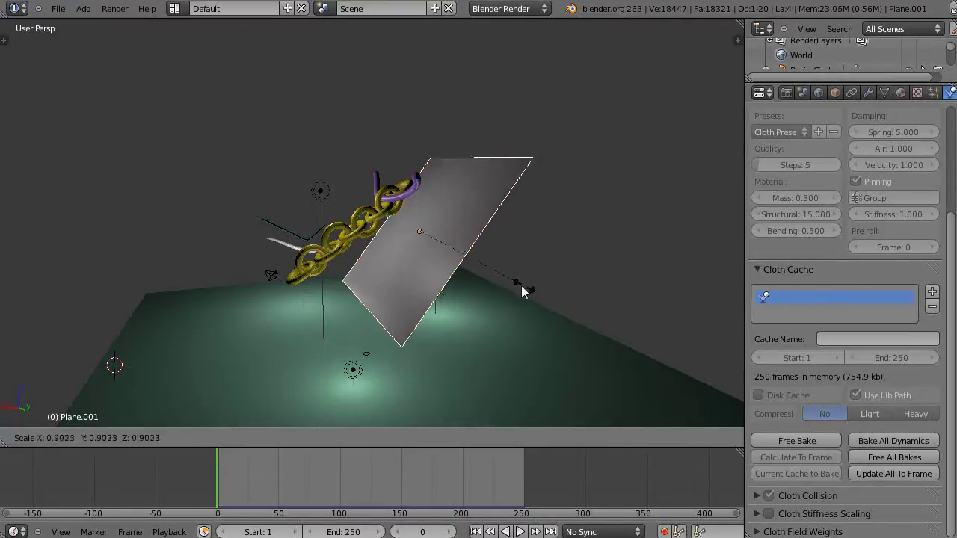
pyautogui.click(499, 287)
pyautogui.moveTo(366, 236); pyautogui.dragTo(334, 243)
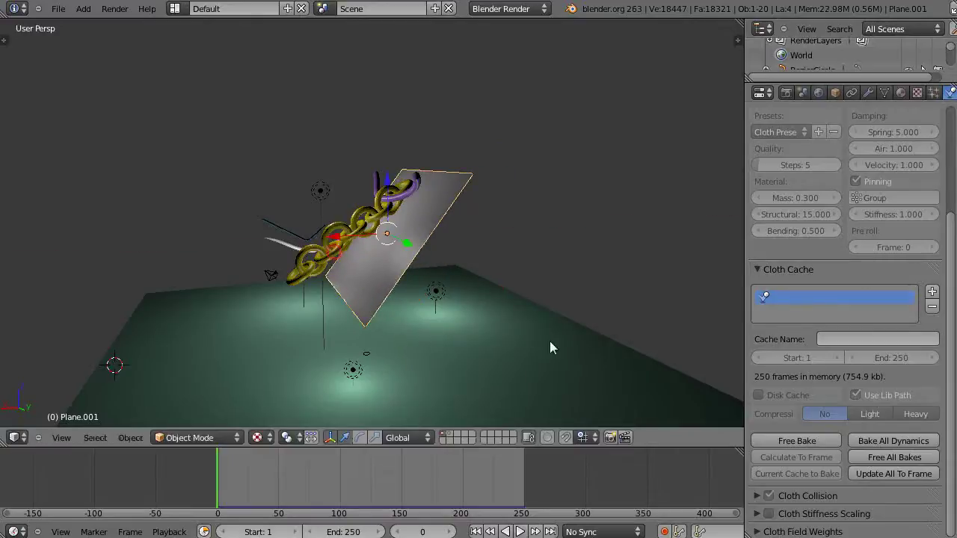
# Free and rebake the cloth simulation, then replay it.
pyautogui.click(796, 442)
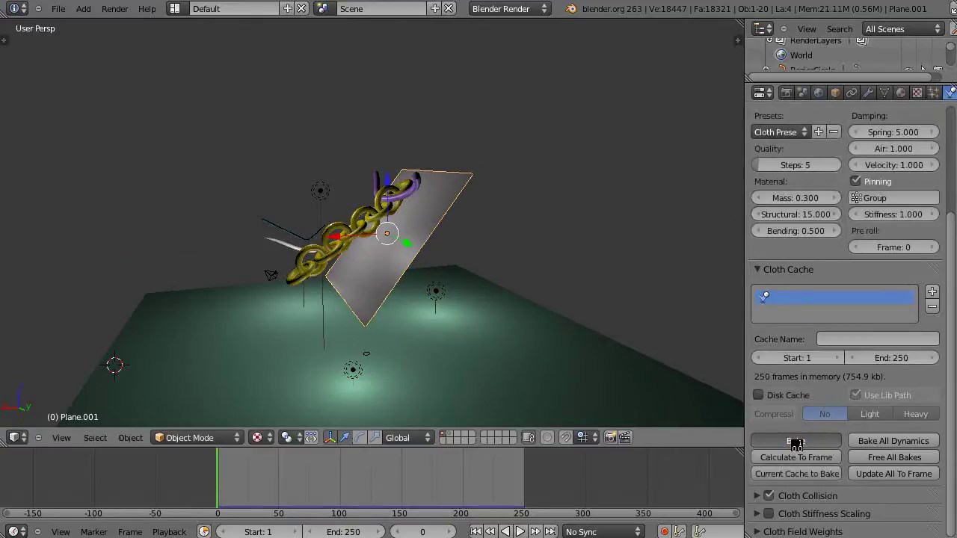
pyautogui.click(796, 443)
pyautogui.hotkey('alt', 'a')
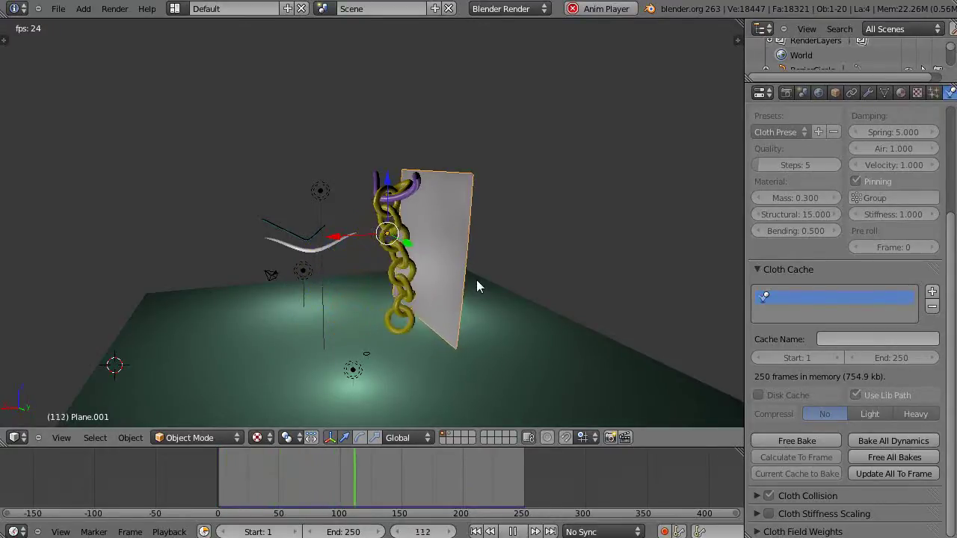
pyautogui.press('Escape')
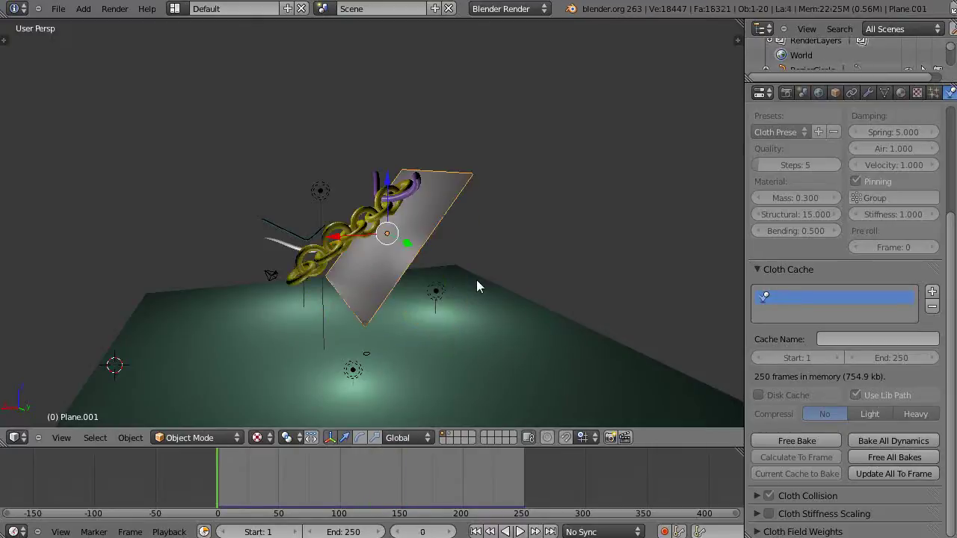
# Add a vertex group named Chain to Torus.003 and assign all its vertices to it.
pyautogui.rightClick(336, 235)
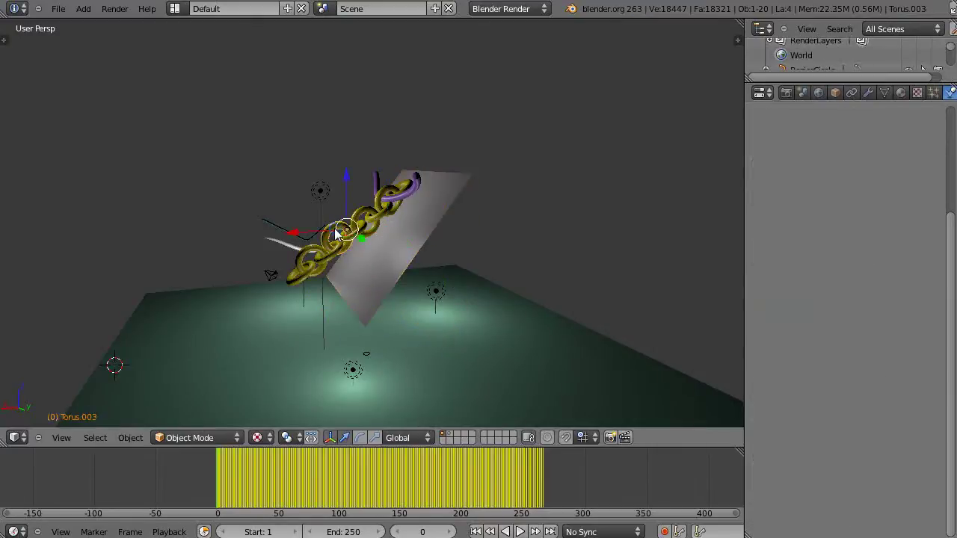
pyautogui.scroll(3, 454, 333)
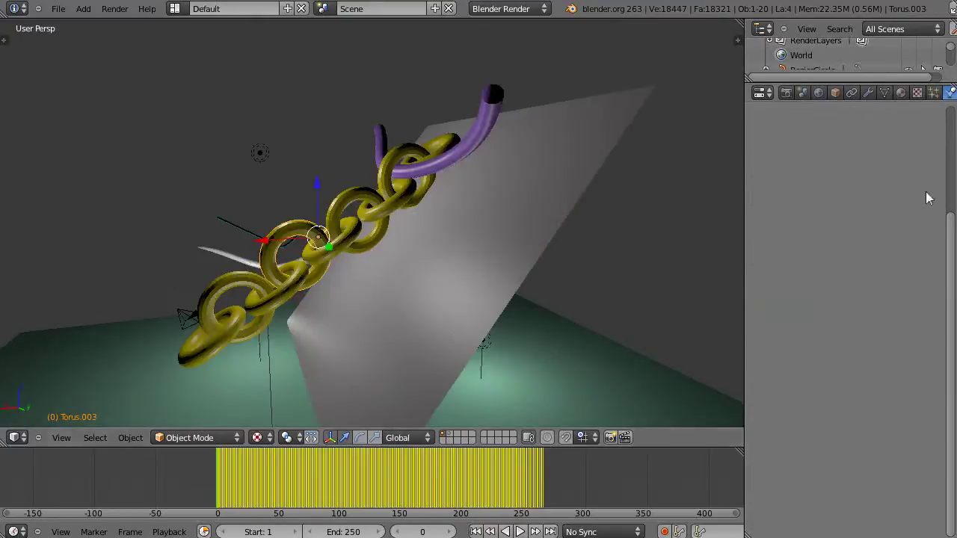
pyautogui.click(885, 93)
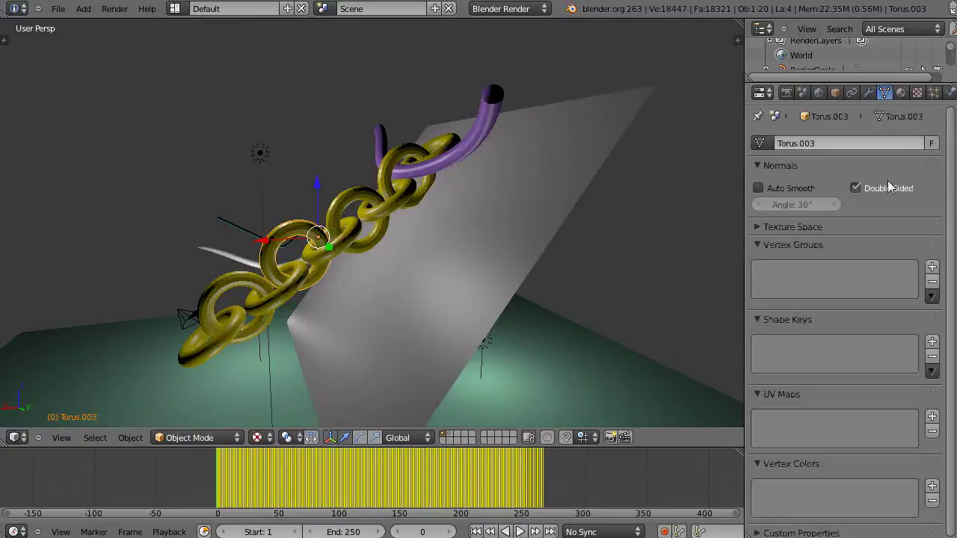
pyautogui.click(932, 267)
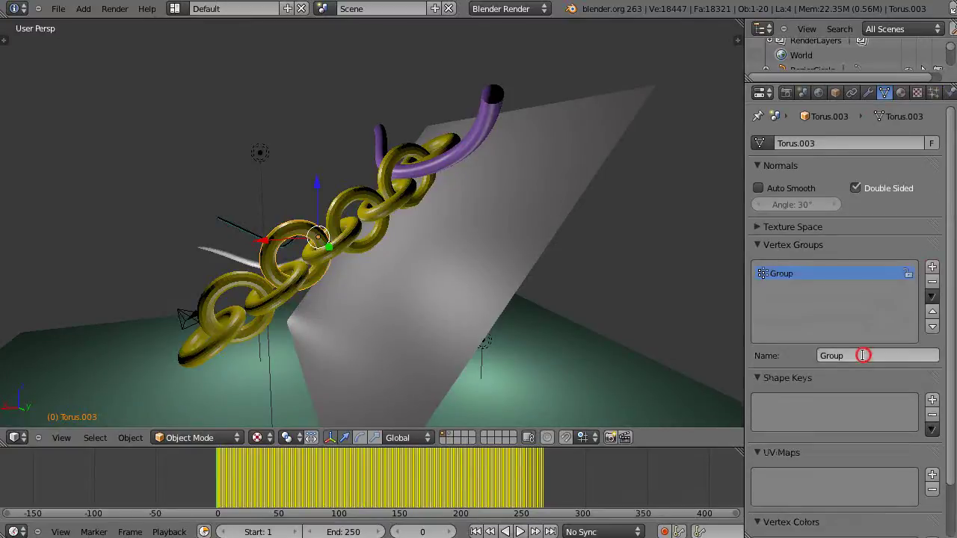
pyautogui.click(863, 355)
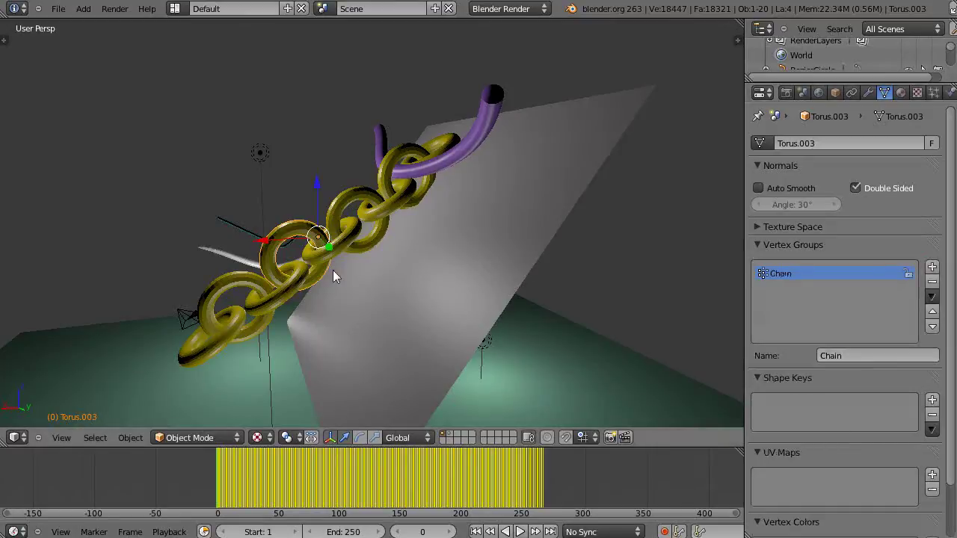
pyautogui.press('Tab')
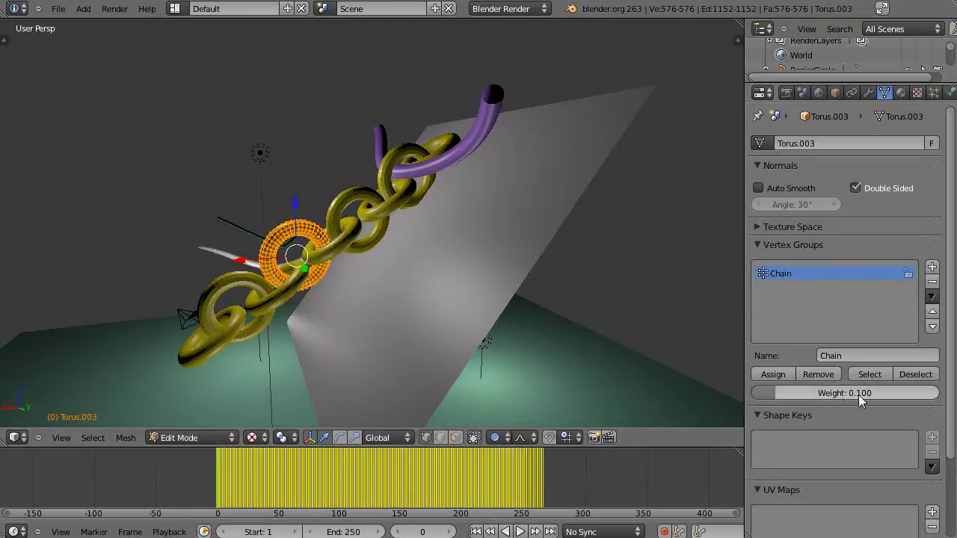
pyautogui.click(778, 375)
pyautogui.press('Tab')
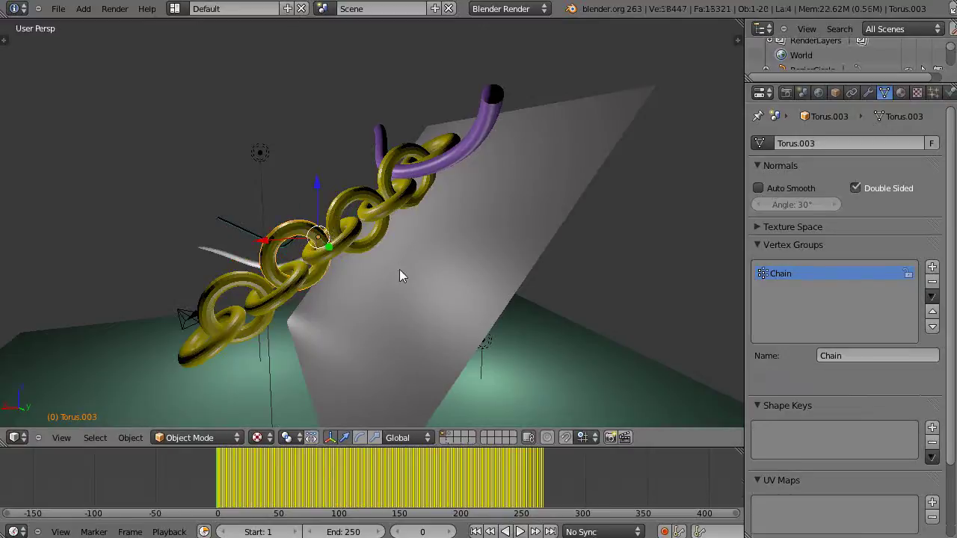
# Add Soft Body physics to Torus.003 and expand its Goal and Edges panels.
pyautogui.click(951, 93)
pyautogui.click(890, 162)
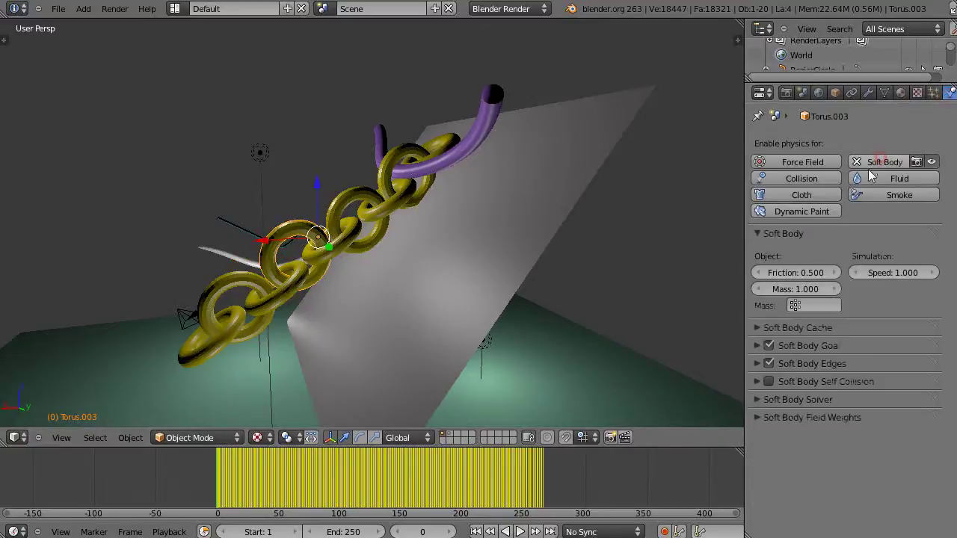
pyautogui.click(757, 364)
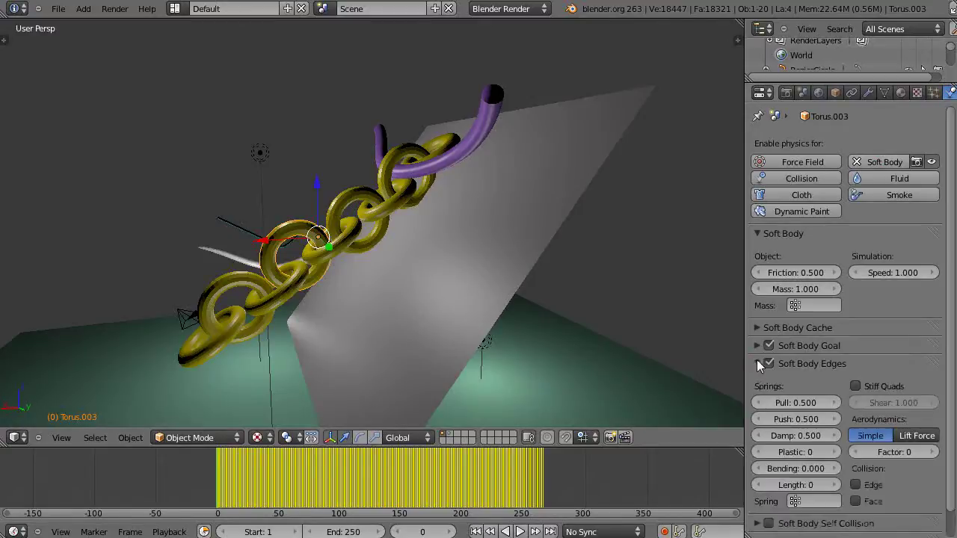
pyautogui.click(757, 345)
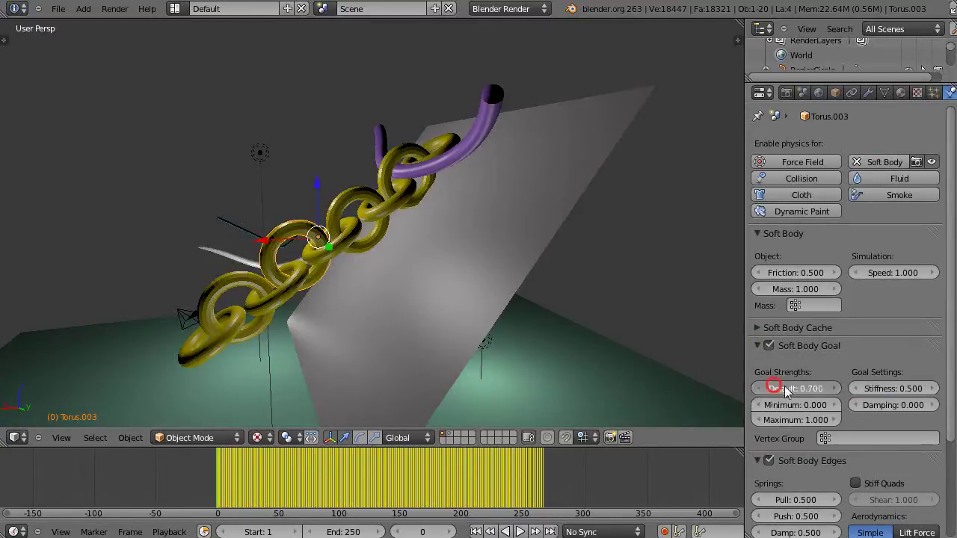
# Set goal default 0.914, pull and push 0.999, bending 0.200, then play the animation.
pyautogui.click(853, 388)
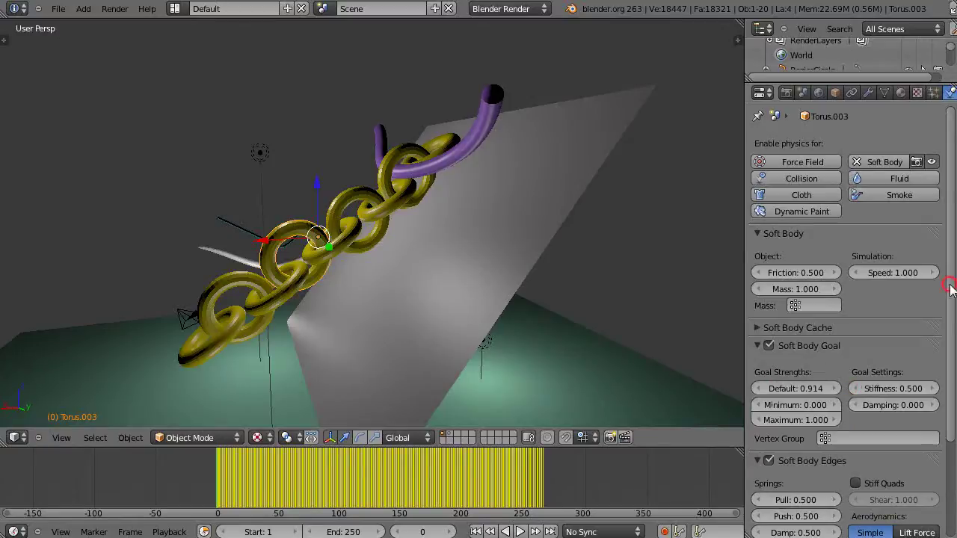
pyautogui.moveTo(950, 289); pyautogui.dragTo(943, 456)
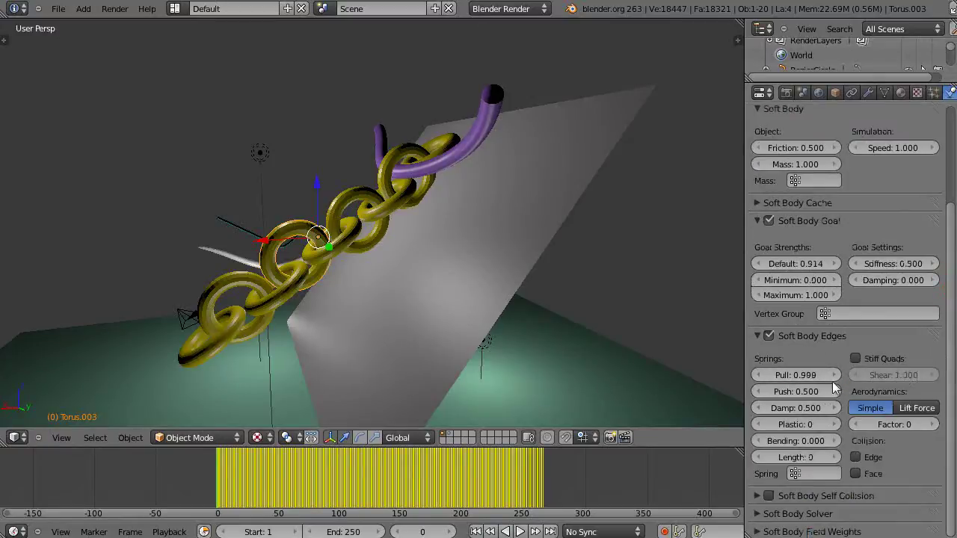
pyautogui.moveTo(783, 391); pyautogui.dragTo(948, 397)
pyautogui.click(782, 442)
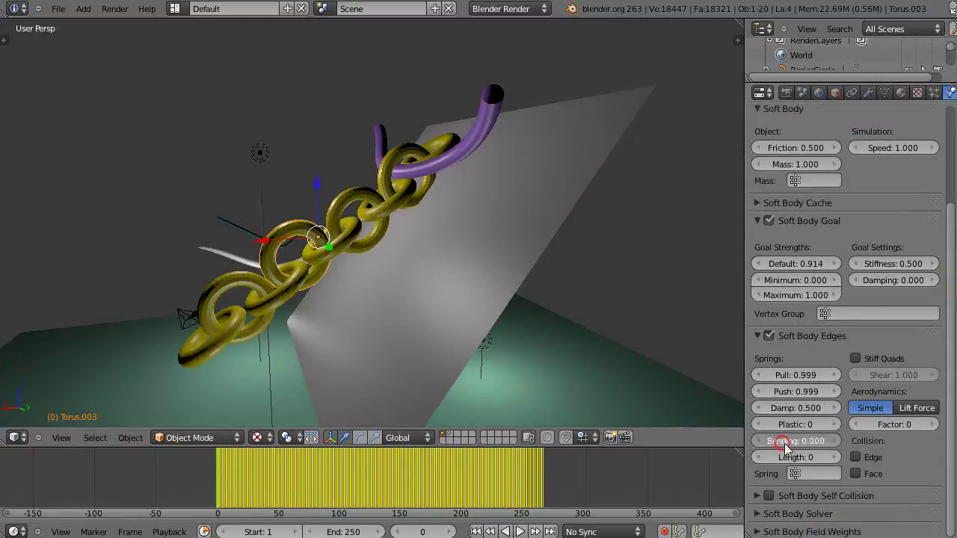
pyautogui.scroll(2, 448, 297)
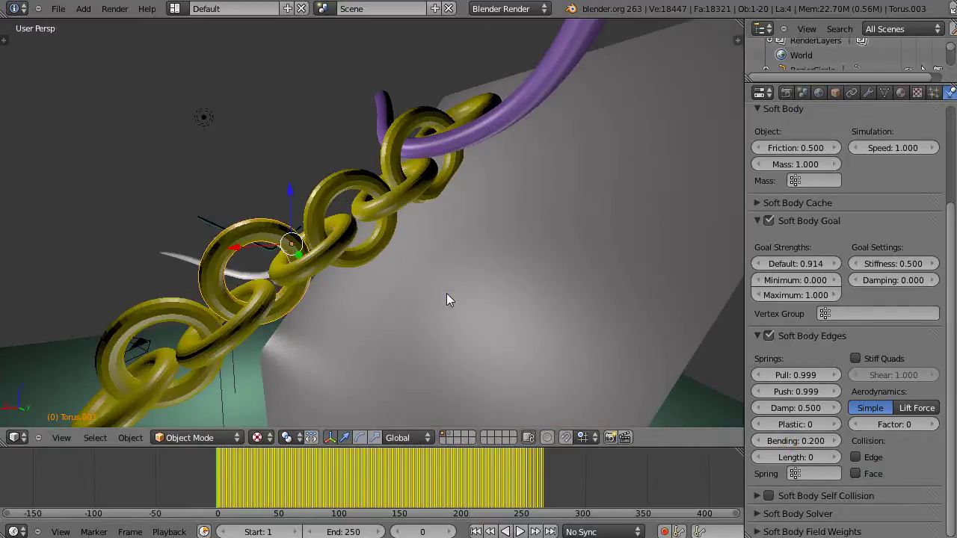
pyautogui.hotkey('alt', 'a')
# Stop playback, use Chain as the soft body goal vertex group, and preview the simulation.
pyautogui.scroll(-3, 557, 281)
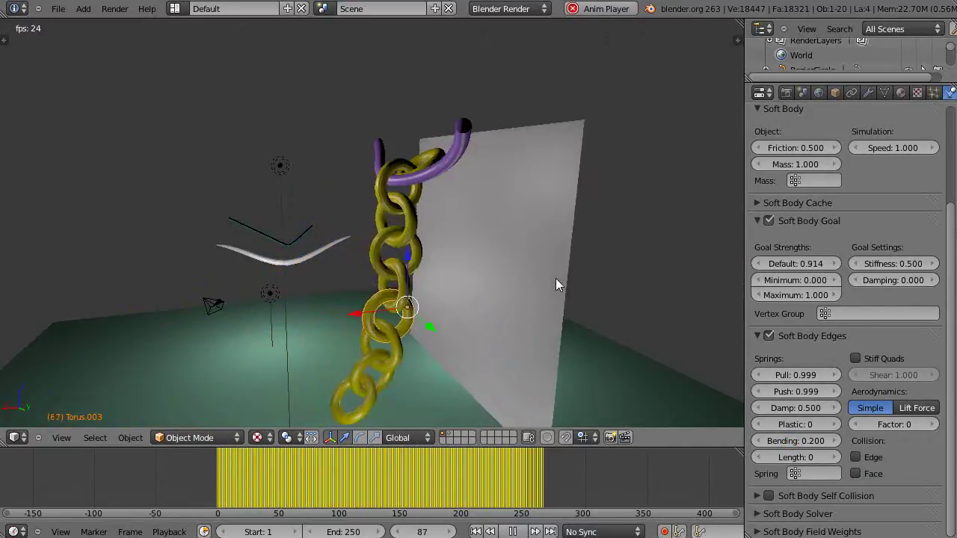
pyautogui.press('Escape')
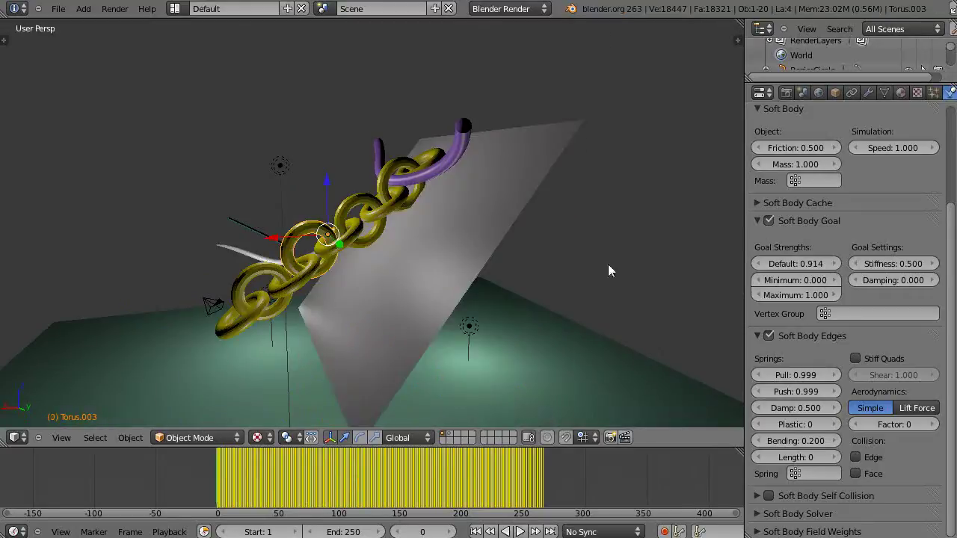
pyautogui.click(880, 314)
pyautogui.click(833, 335)
pyautogui.hotkey('alt', 'a')
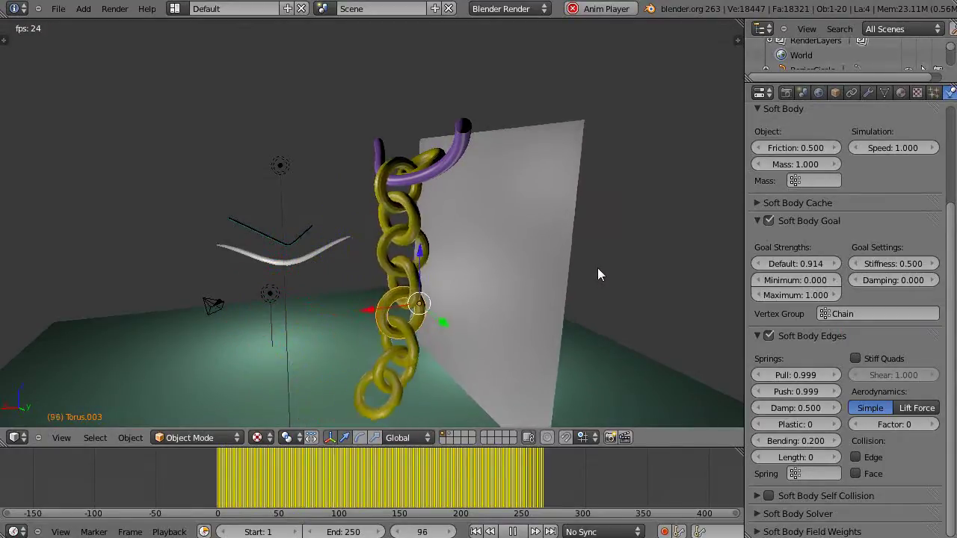
pyautogui.press('Escape')
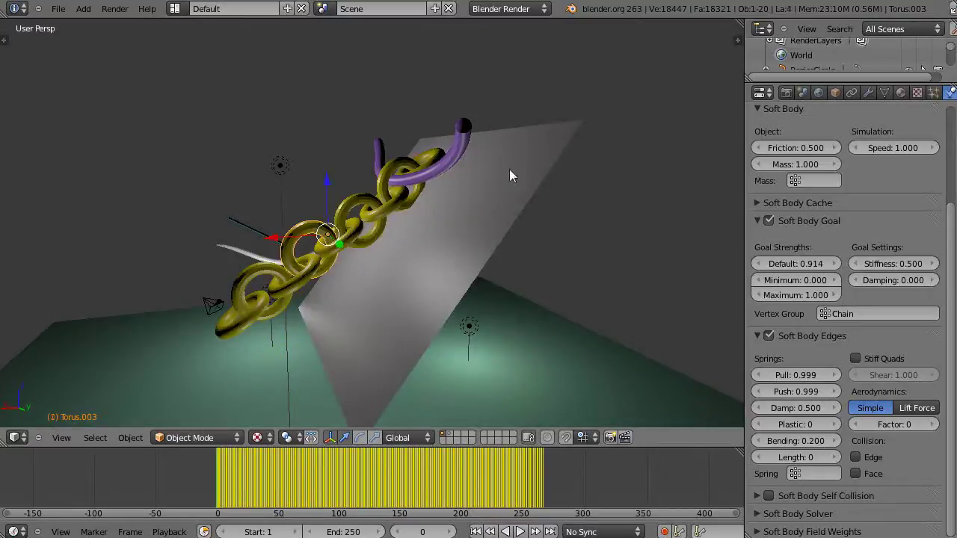
# Enable Collision physics on the cloth plane Plane.001.
pyautogui.rightClick(510, 175)
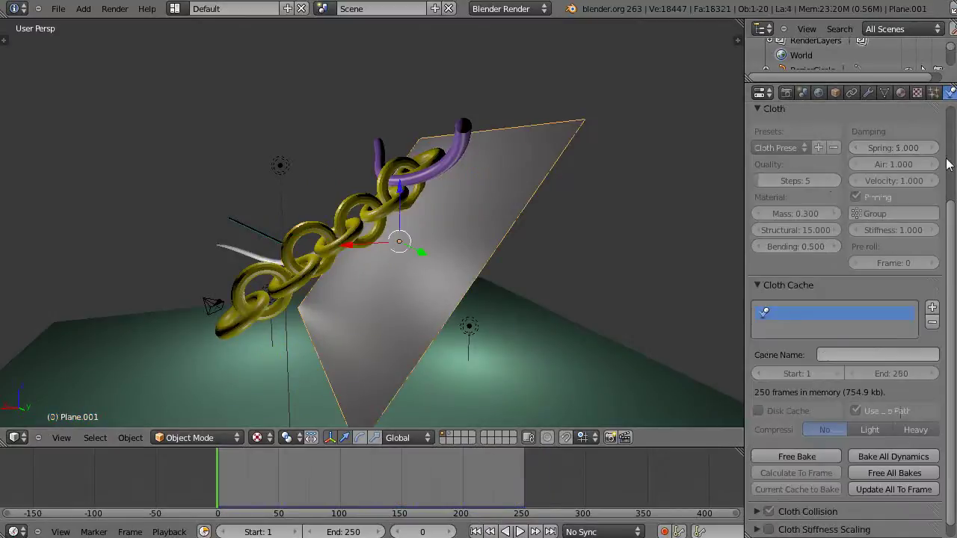
pyautogui.moveTo(950, 234); pyautogui.dragTo(943, 79)
pyautogui.click(800, 178)
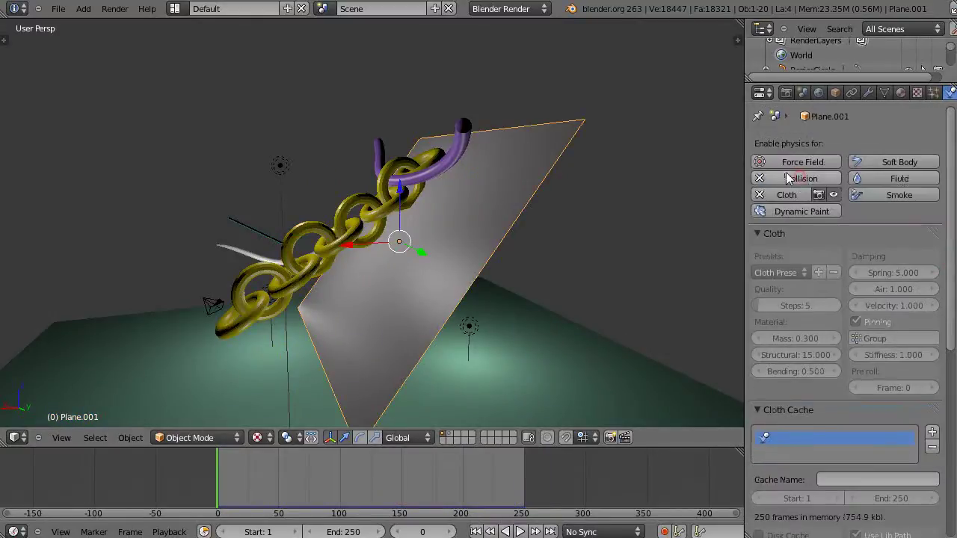
# Select the chain link Torus.003 and enable Collision physics on it.
pyautogui.rightClick(344, 236)
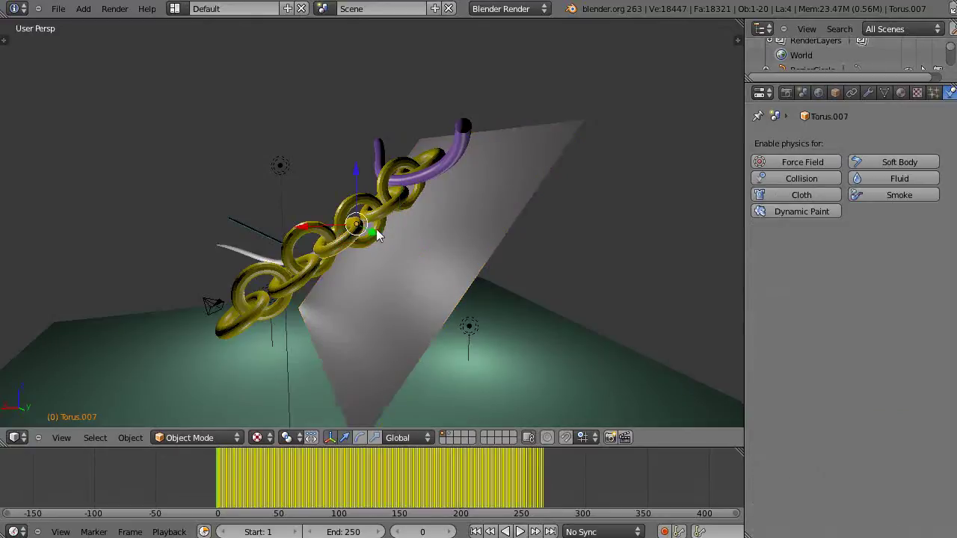
pyautogui.rightClick(377, 231)
pyautogui.rightClick(325, 263)
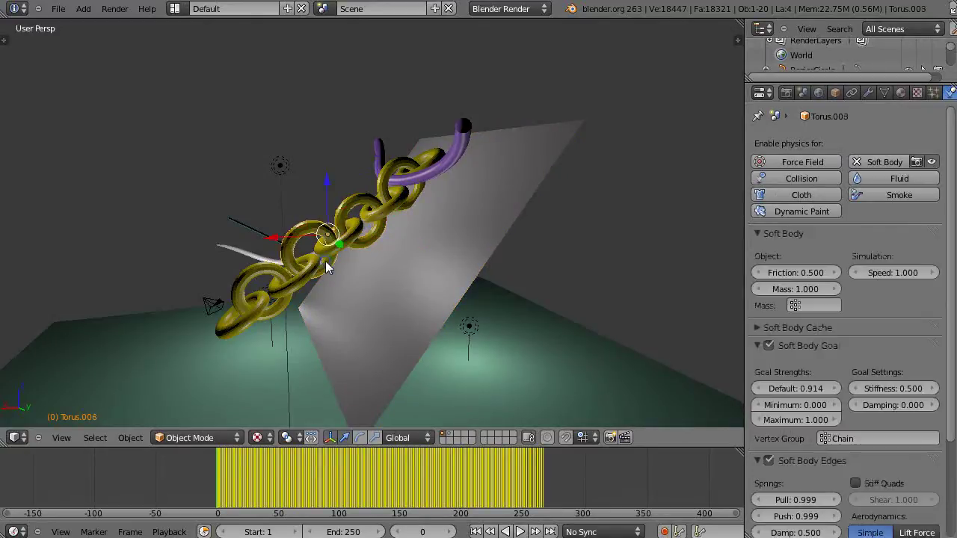
pyautogui.click(794, 181)
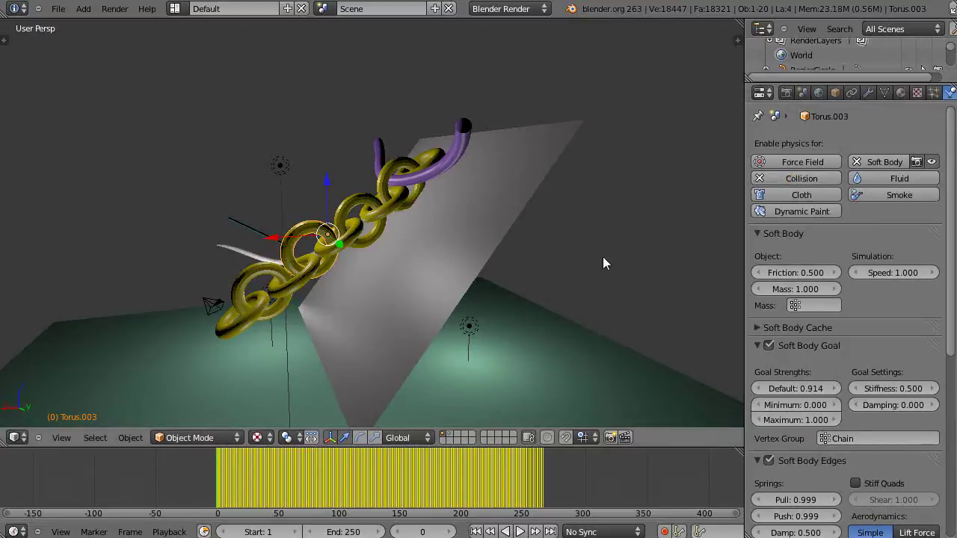
# Play the chain swinging against the plane, stop at frame 0, and select Plane.001.
pyautogui.hotkey('alt', 'a')
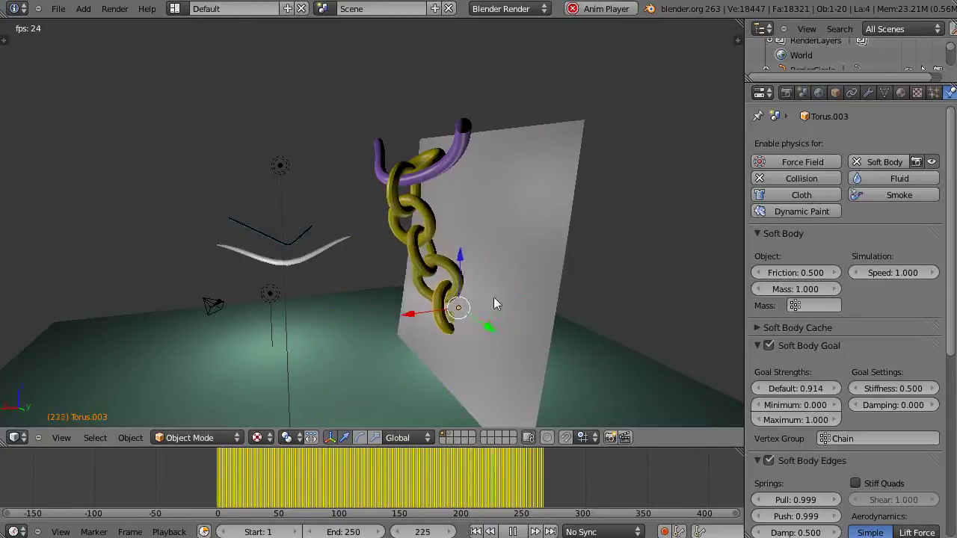
pyautogui.press('Escape')
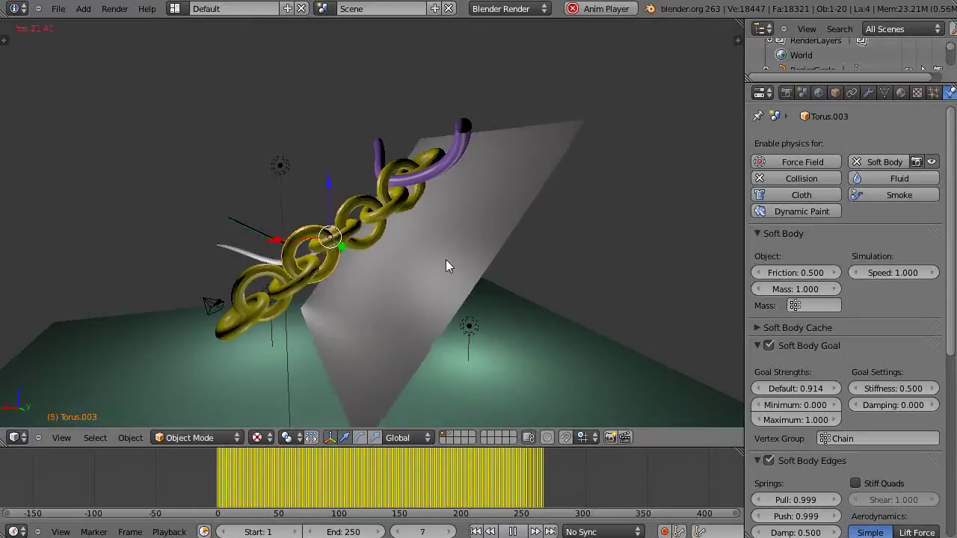
pyautogui.rightClick(447, 261)
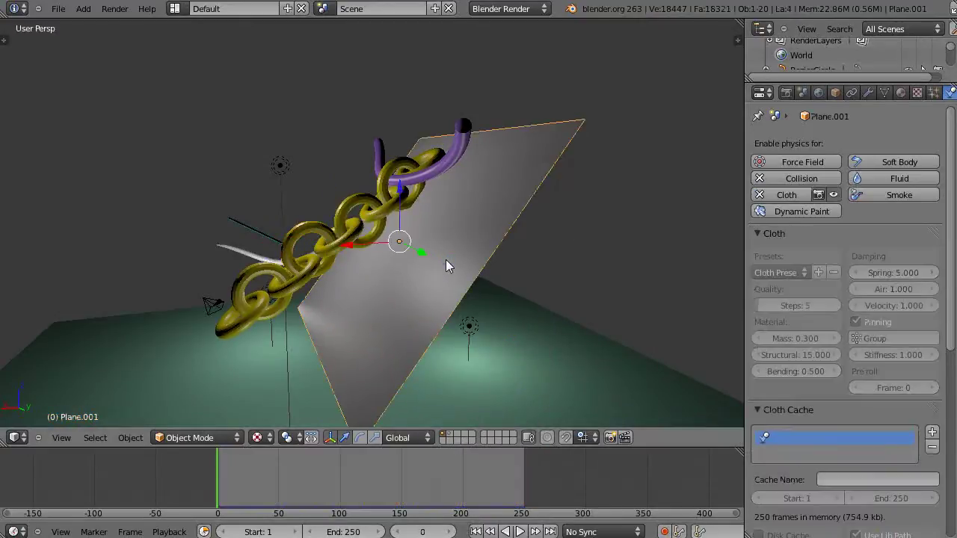
# Free the cloth plane's Cloth Cache bake and replay the animation to recalculate it.
pyautogui.scroll(-11, 955, 239)
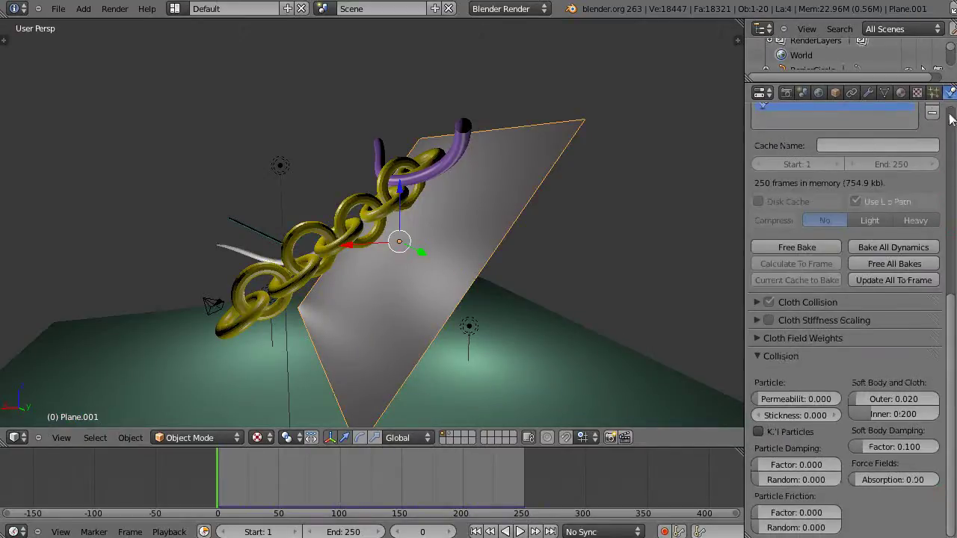
pyautogui.click(808, 247)
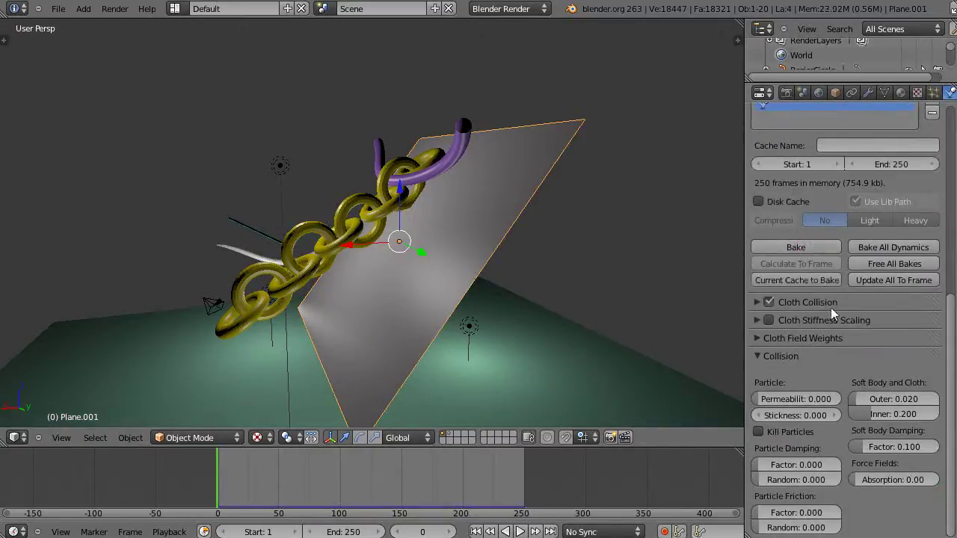
pyautogui.scroll(3, 831, 308)
pyautogui.scroll(3, 835, 319)
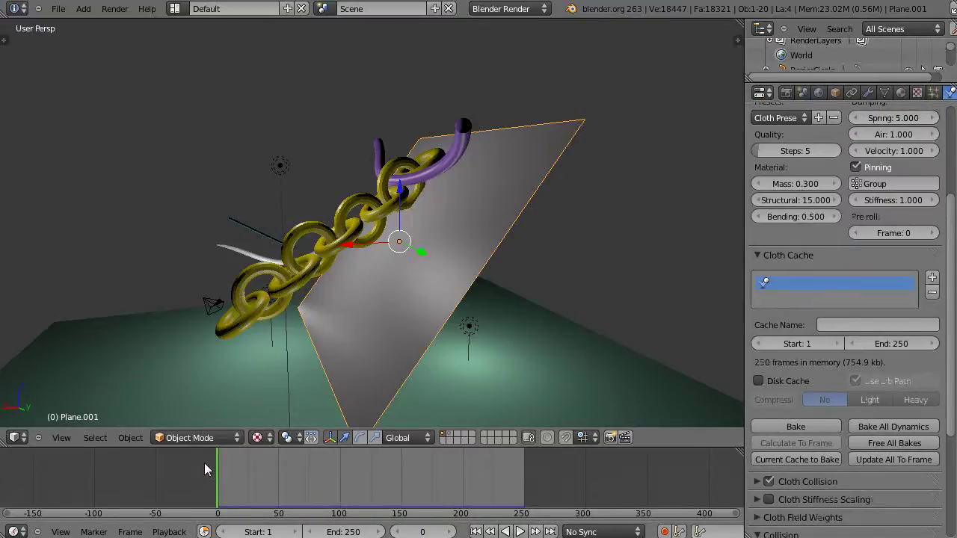
pyautogui.hotkey('alt', 'a')
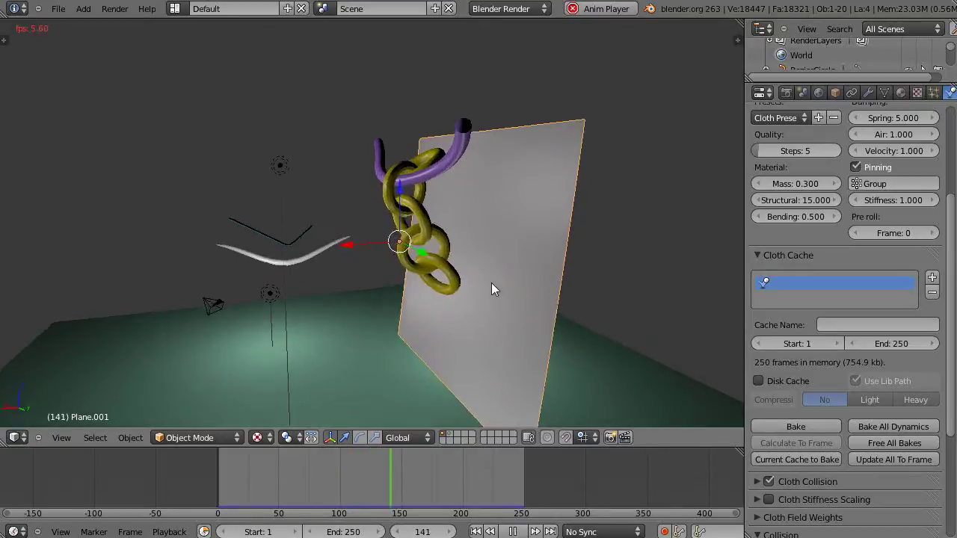
# Stop playback at frame 0, then zoom and orbit in on the chain against the cloth plane.
pyautogui.press('Escape')
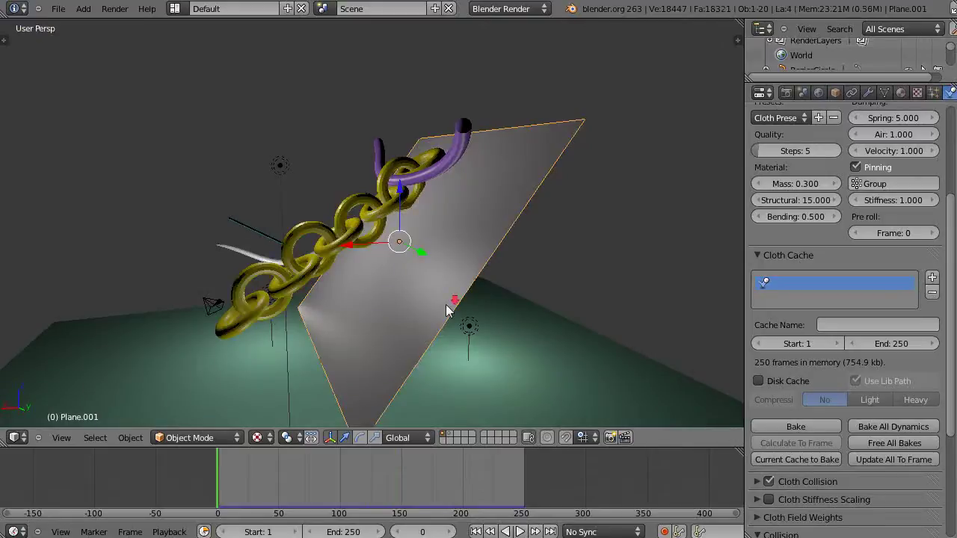
pyautogui.scroll(3, 447, 310)
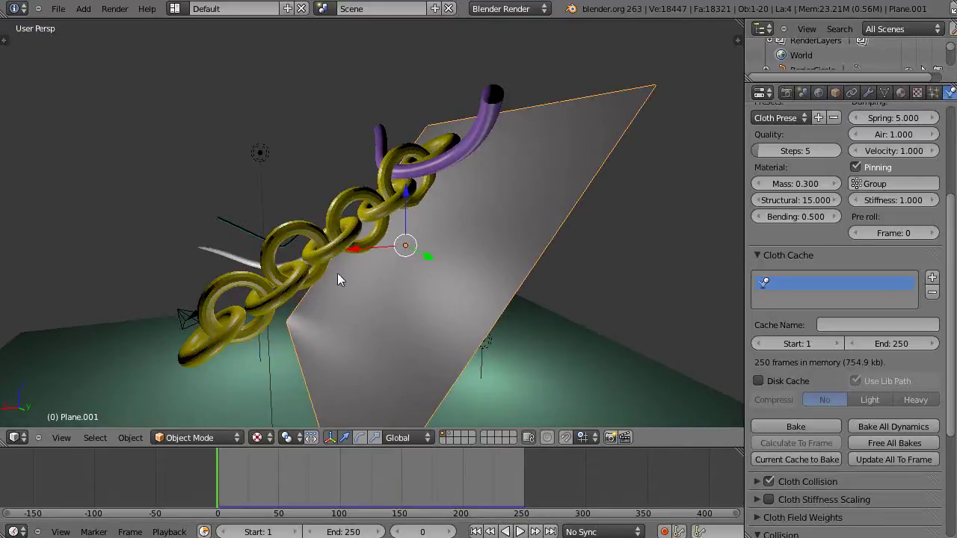
pyautogui.scroll(3, 337, 273)
pyautogui.scroll(1, 404, 295)
pyautogui.moveTo(406, 299); pyautogui.dragTo(298, 282, button='middle')
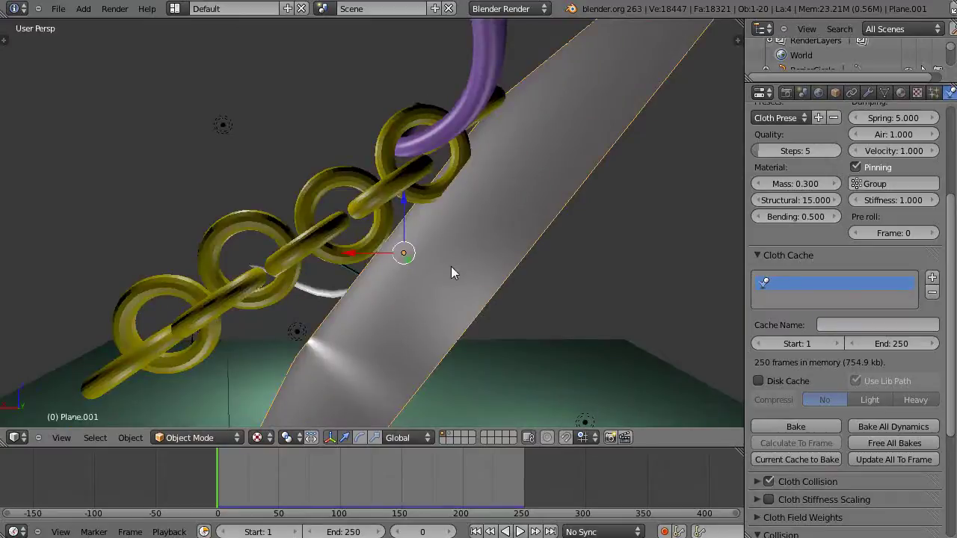
pyautogui.scroll(-4, 448, 271)
pyautogui.moveTo(440, 280); pyautogui.dragTo(486, 314, button='middle')
pyautogui.scroll(2, 394, 294)
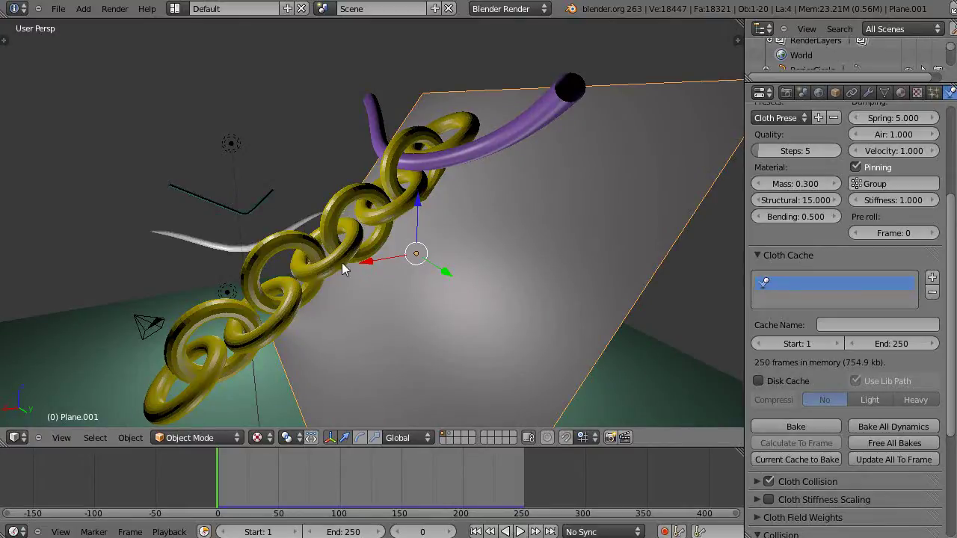
pyautogui.click(853, 92)
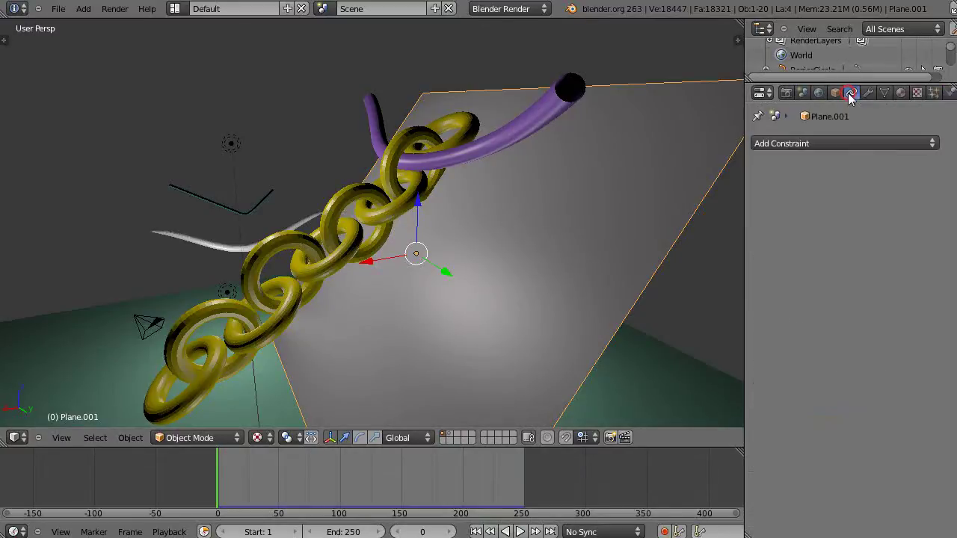
pyautogui.click(846, 140)
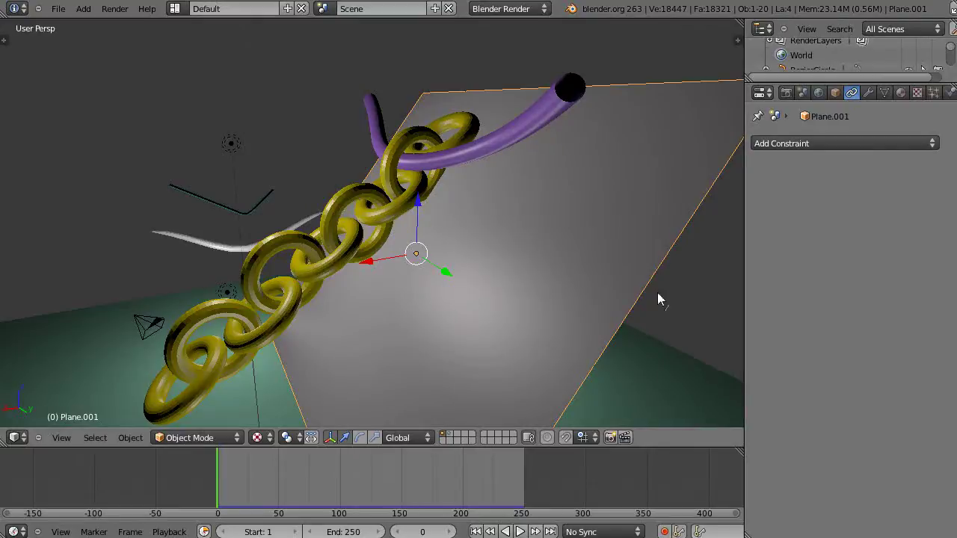
pyautogui.scroll(-2, 679, 291)
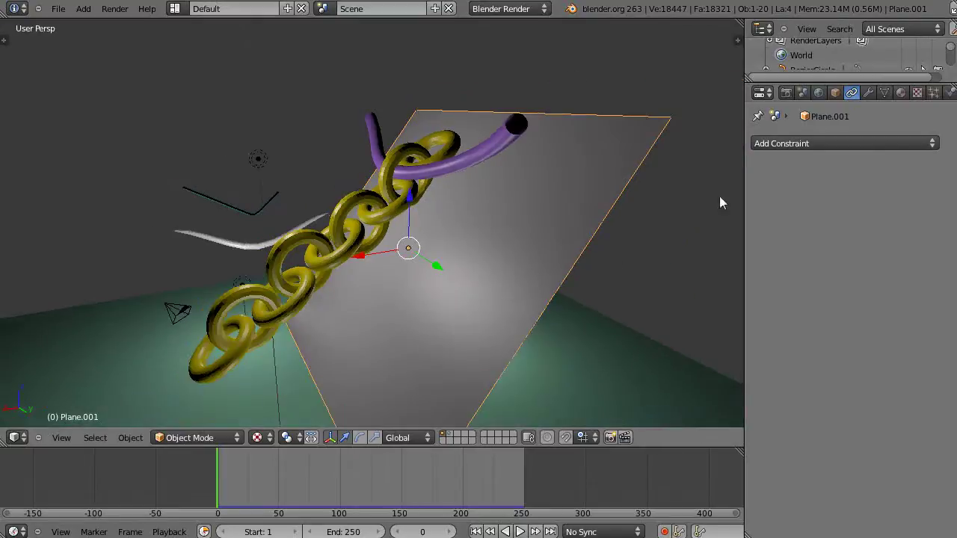
pyautogui.scroll(-2, 601, 218)
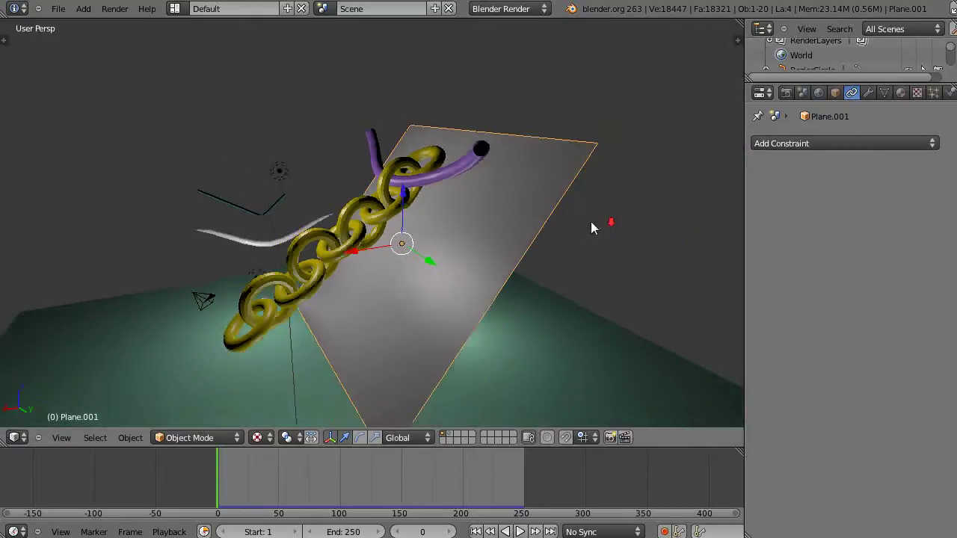
pyautogui.scroll(2, 591, 221)
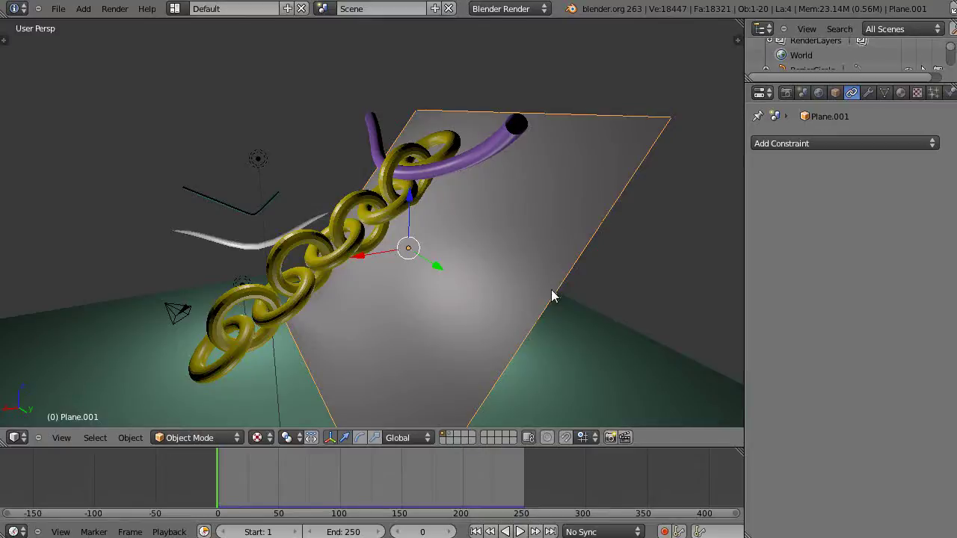
pyautogui.scroll(-2, 555, 293)
pyautogui.scroll(2, 556, 293)
pyautogui.moveTo(552, 291); pyautogui.dragTo(572, 308, button='middle')
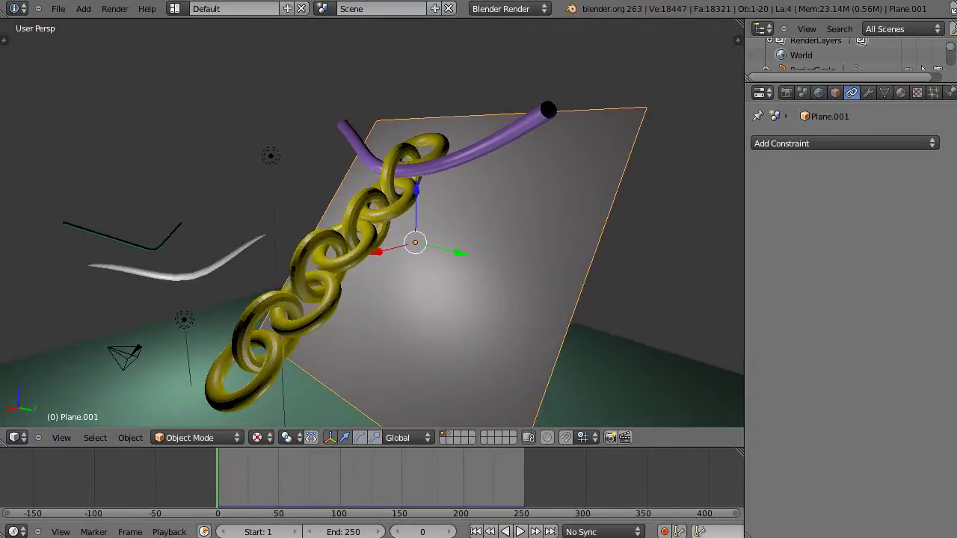